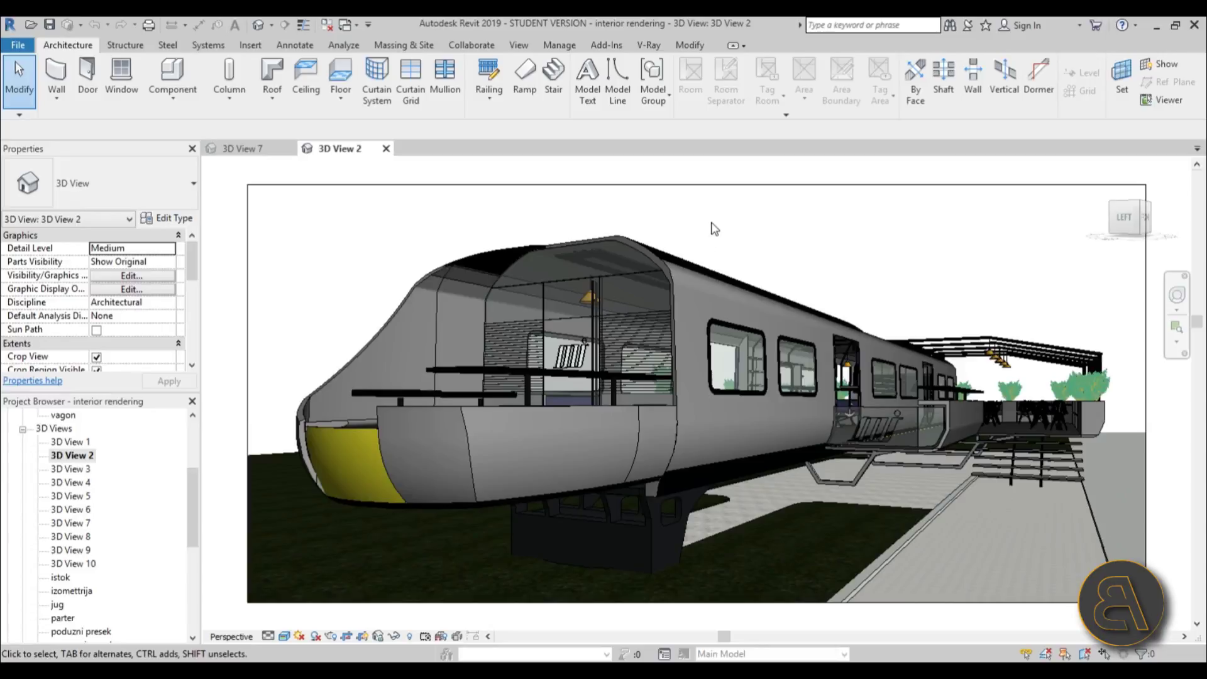
Acquire a V-Ray license and set 3D View 2 as the render view at 1290 x 600
{"action": "left_click", "coordinate": [641, 44]}
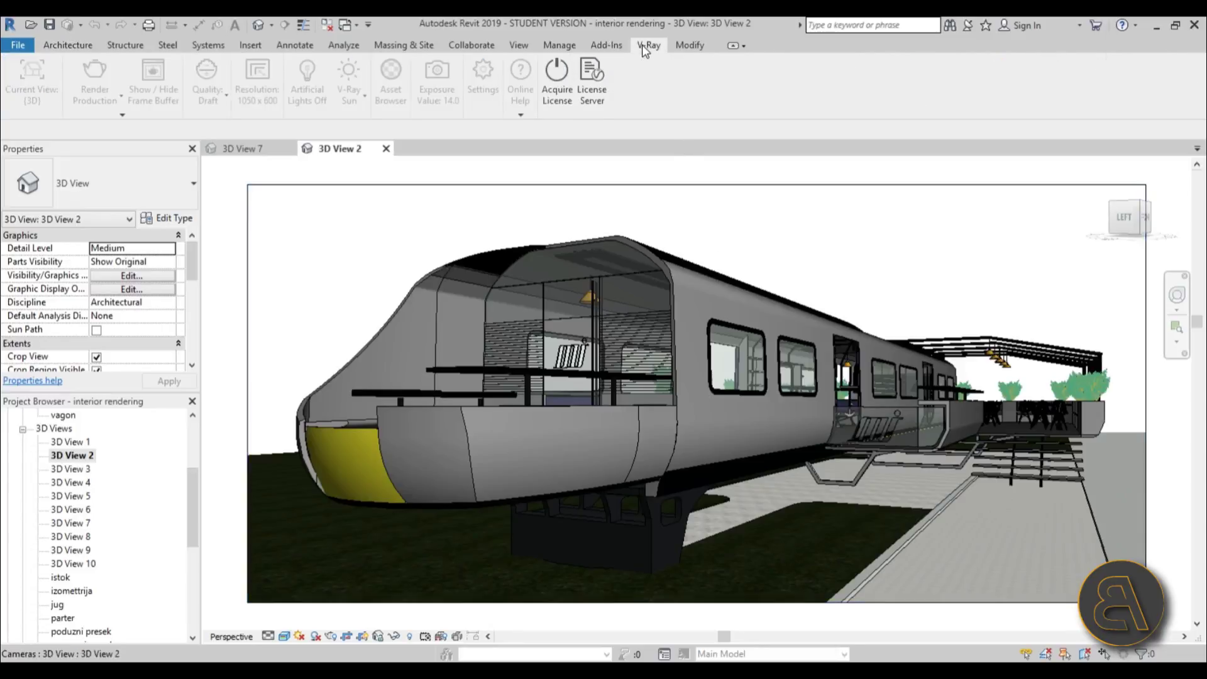
{"action": "left_click", "coordinate": [564, 101]}
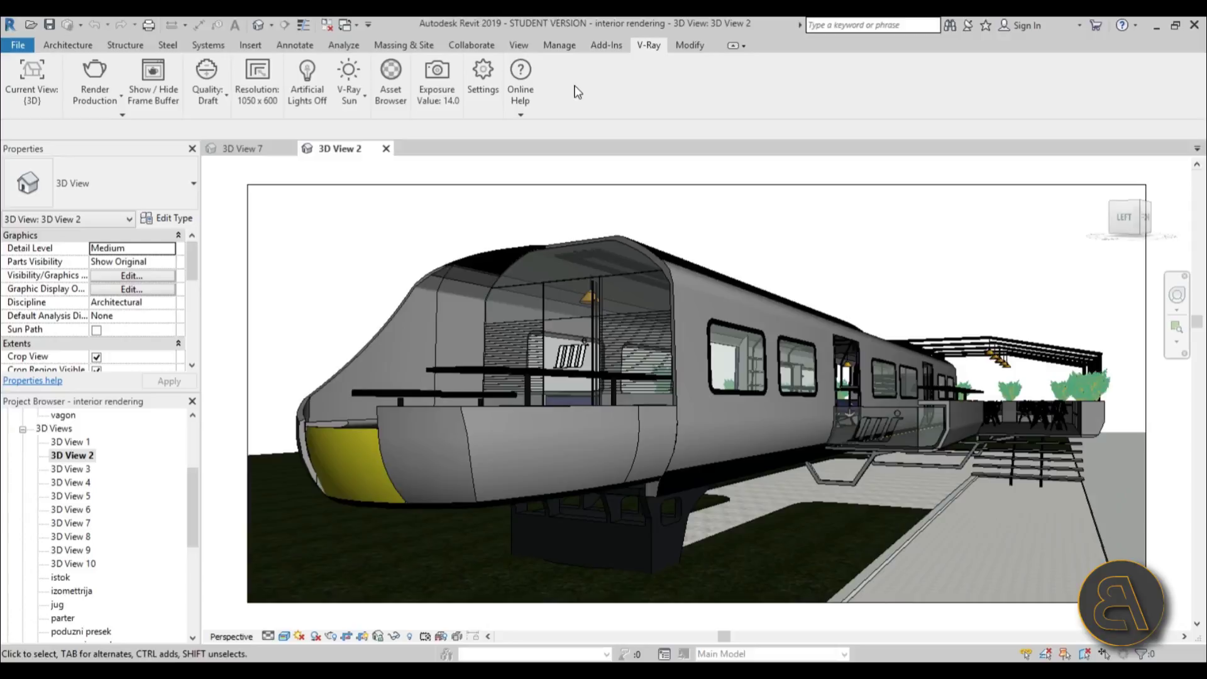
{"action": "left_click", "coordinate": [45, 104]}
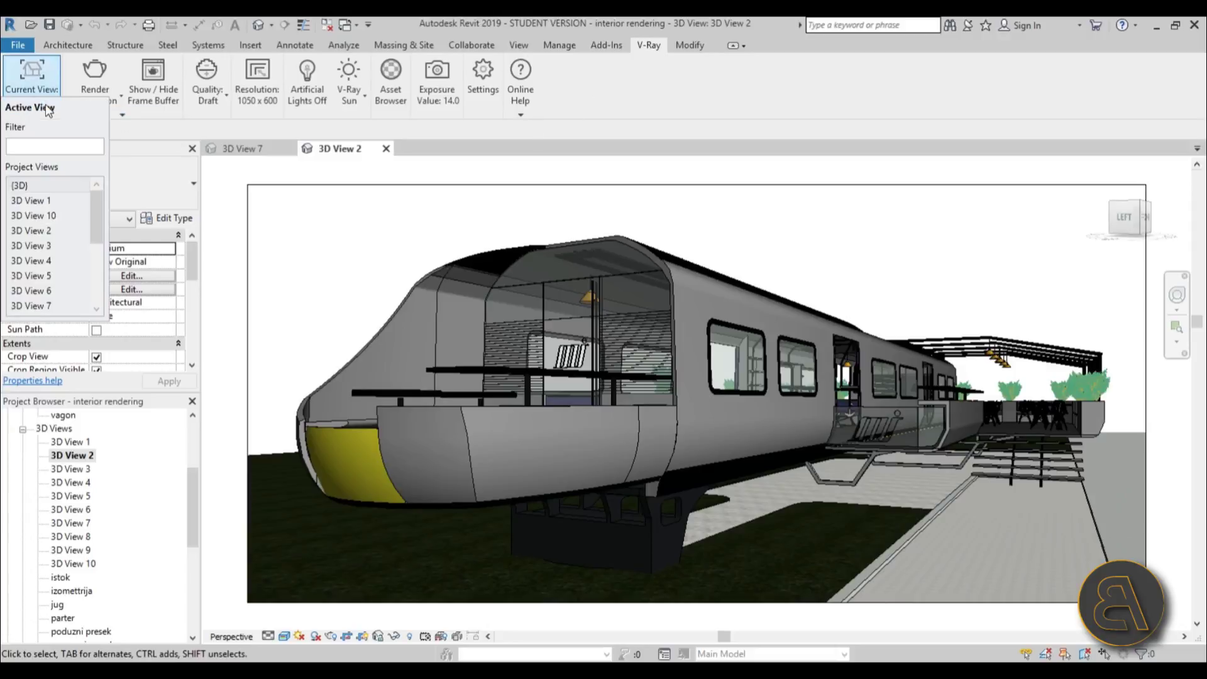
{"action": "left_click", "coordinate": [28, 232]}
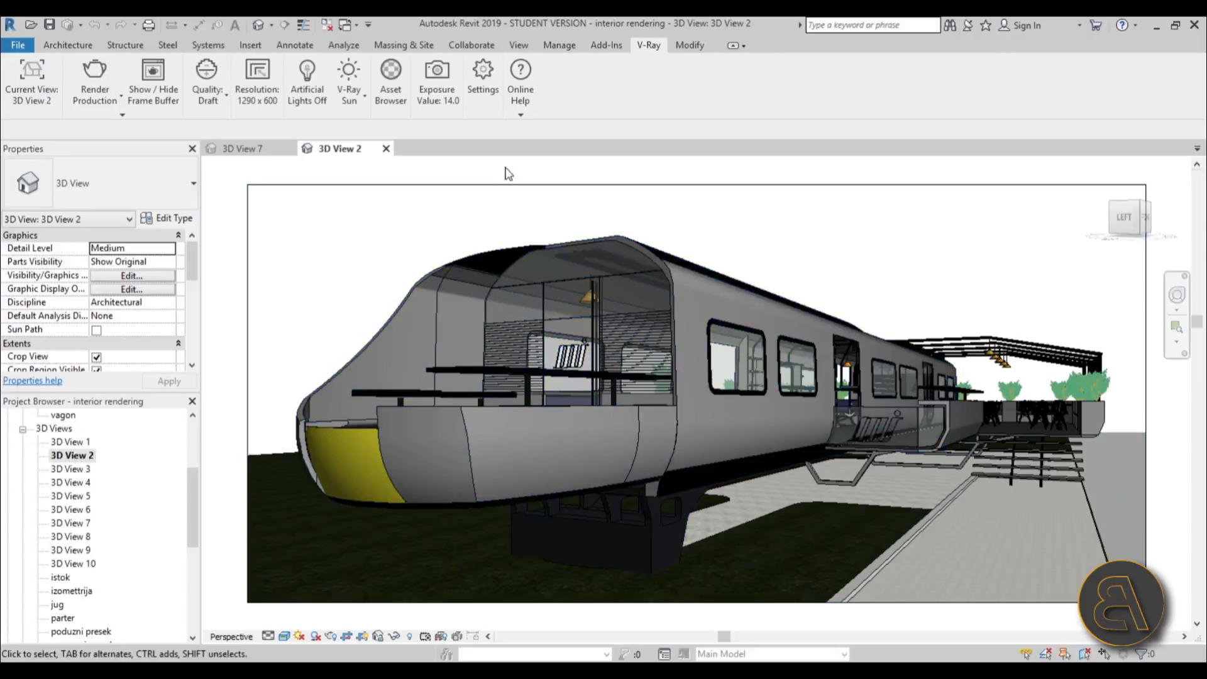
Enable the ZDepth channel with Clamp Depth off and the Black distance at 2040 cm
{"action": "left_click", "coordinate": [492, 79]}
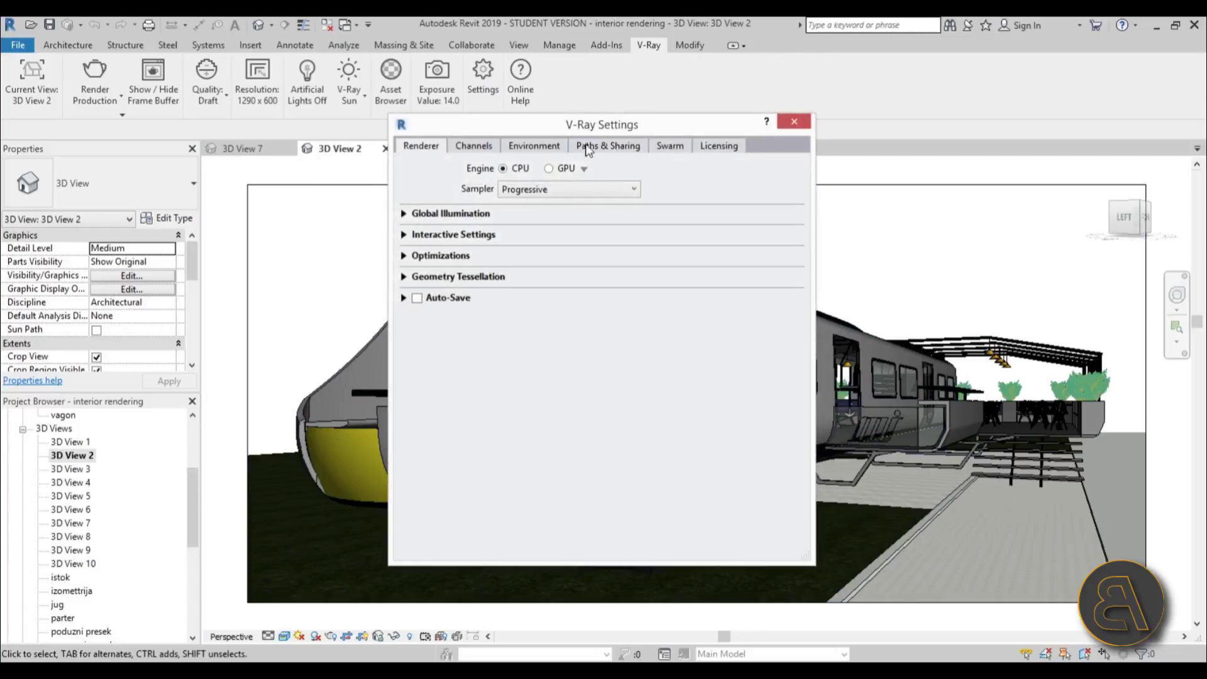
{"action": "left_click", "coordinate": [474, 146]}
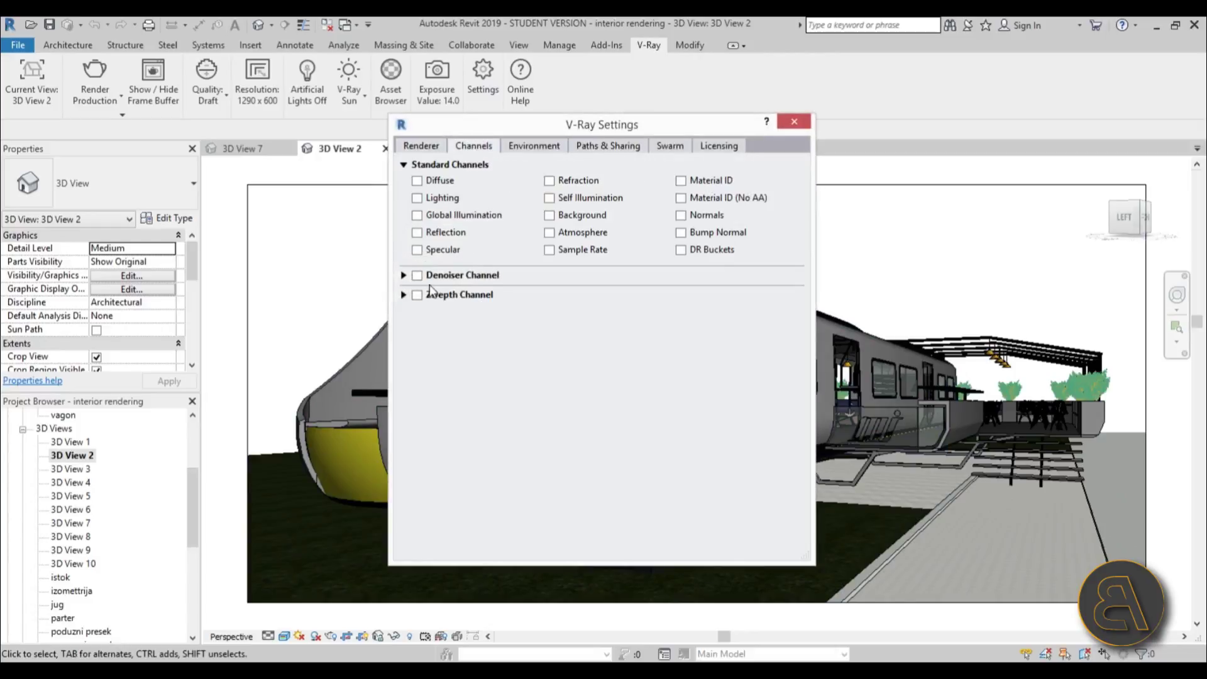
{"action": "left_click", "coordinate": [419, 296]}
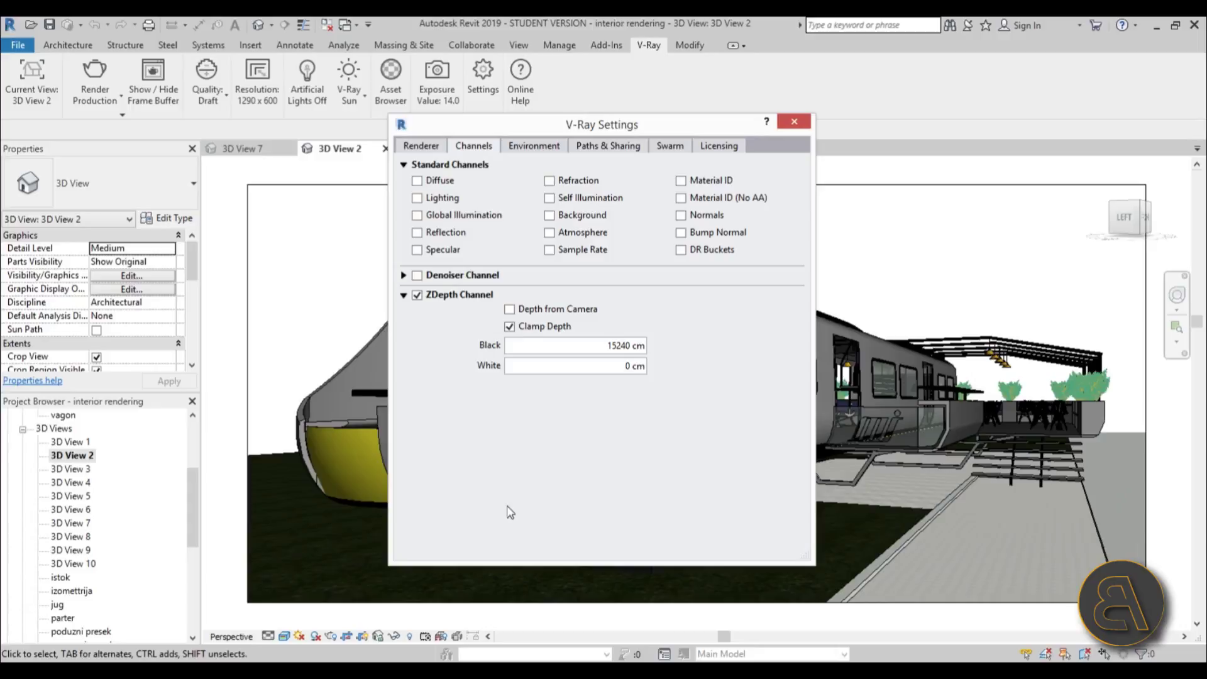
{"action": "left_click", "coordinate": [509, 326]}
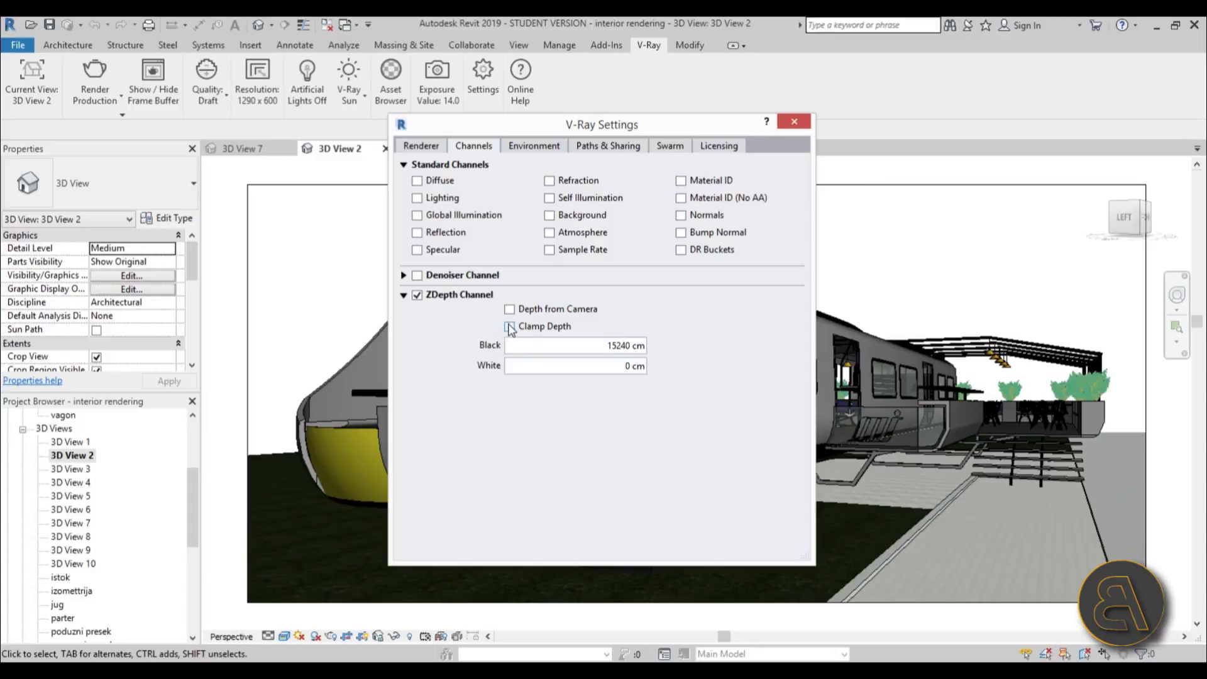
{"action": "left_click", "coordinate": [610, 346]}
{"action": "left_click_drag", "start_coordinate": [621, 346], "coordinate": [609, 348]}
{"action": "type", "text": "200"}
{"action": "left_click_drag", "start_coordinate": [620, 346], "coordinate": [626, 348]}
{"action": "type", "text": "0"}
{"action": "left_click", "coordinate": [577, 348]}
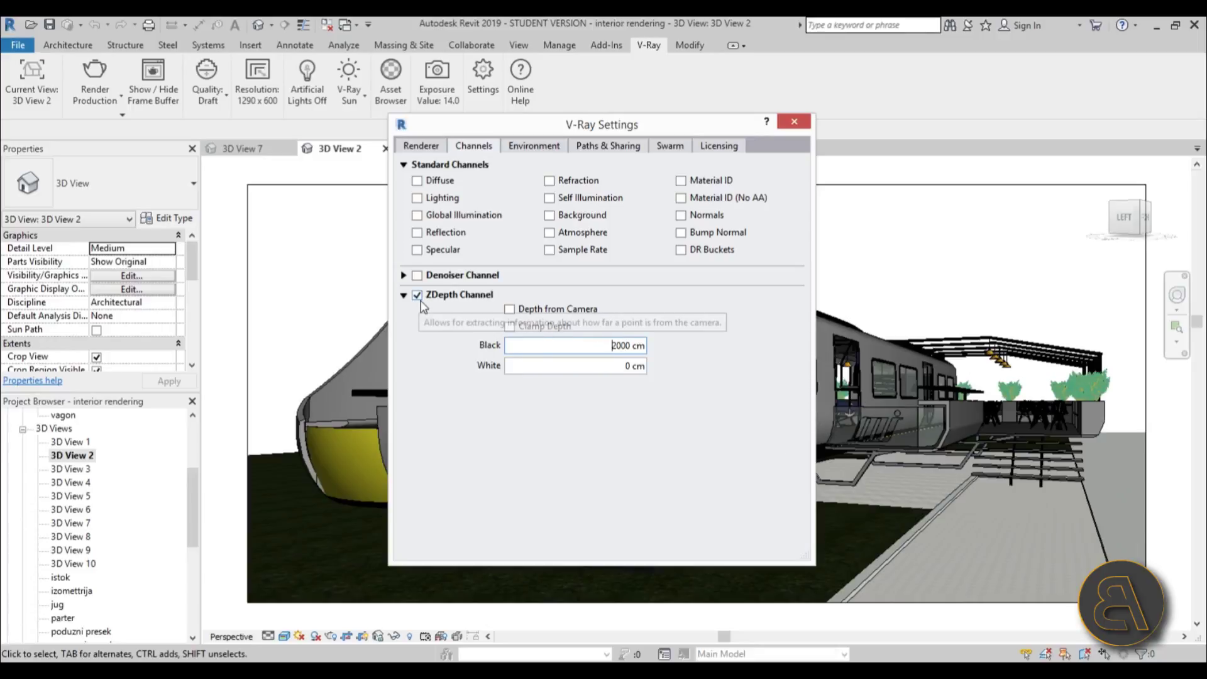
Set the White distance to 0 cm, recheck the ZDepth values, and close V-Ray Settings
{"action": "left_click", "coordinate": [794, 122]}
{"action": "left_click", "coordinate": [491, 76]}
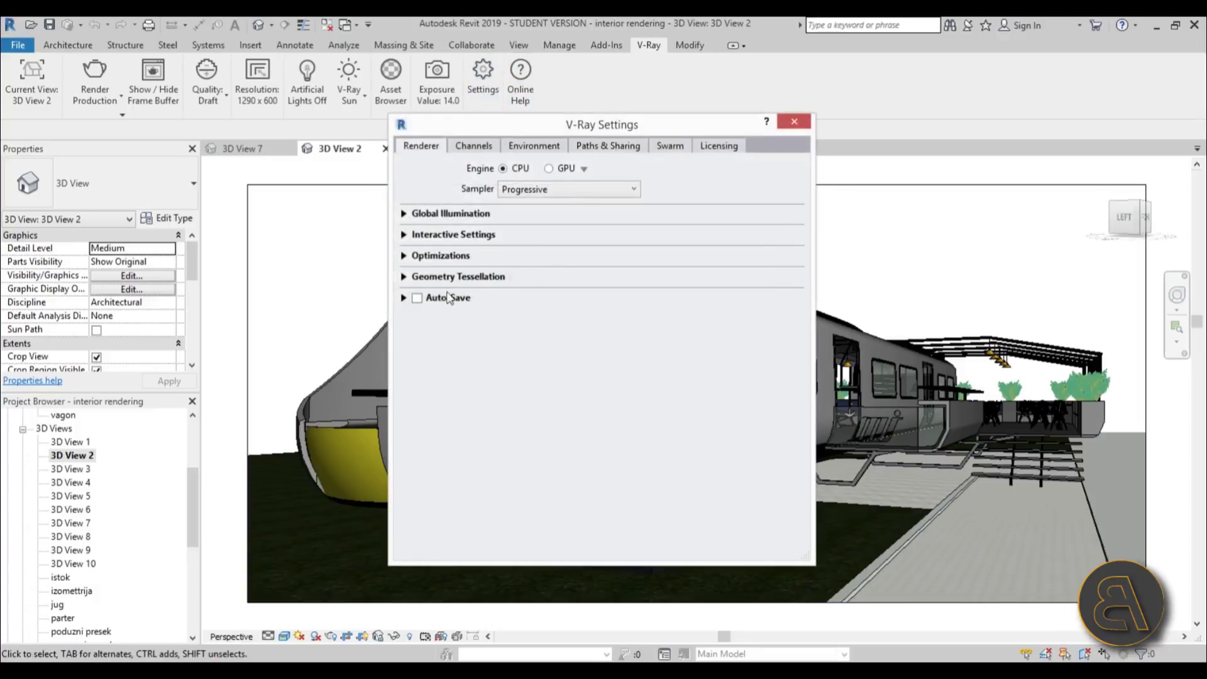
{"action": "left_click", "coordinate": [472, 148]}
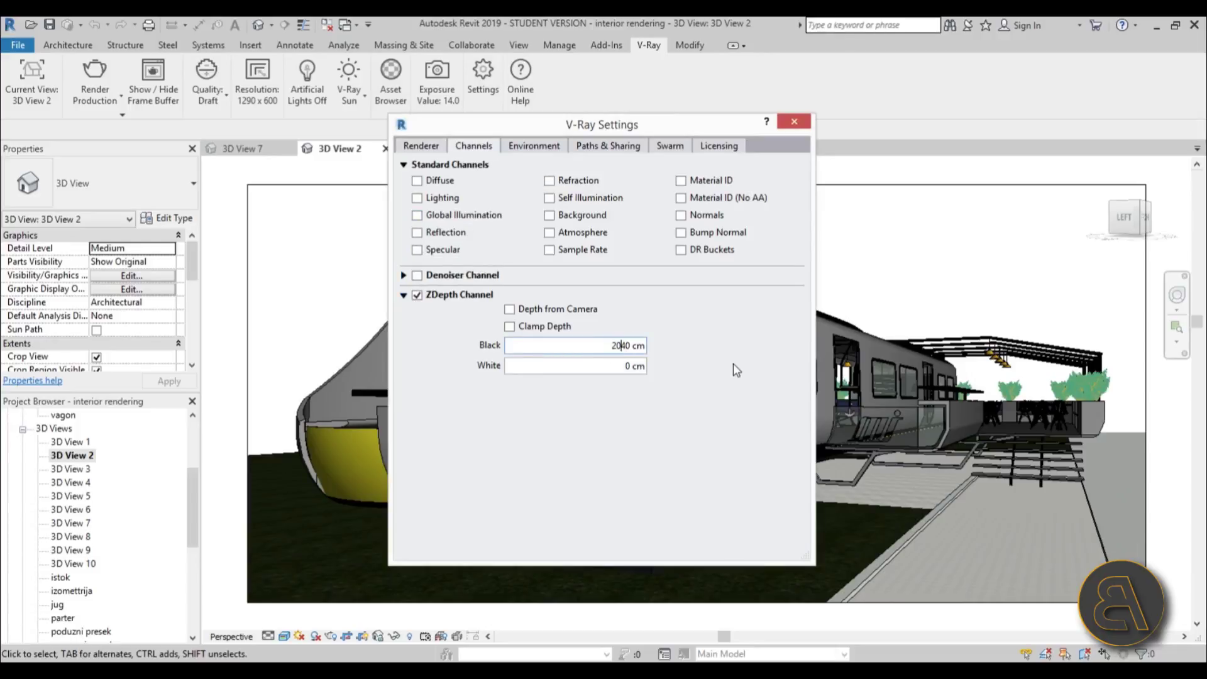
{"action": "type", "text": "0"}
{"action": "left_click", "coordinate": [787, 125]}
{"action": "left_click", "coordinate": [482, 76]}
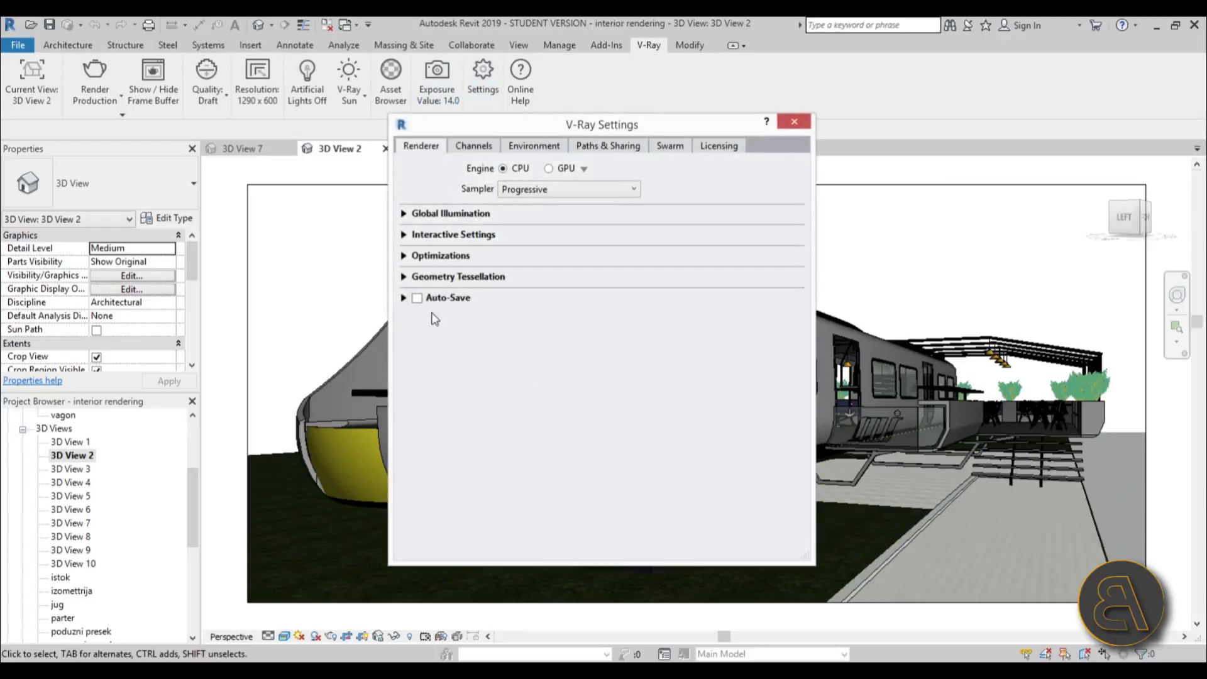
{"action": "left_click", "coordinate": [460, 151]}
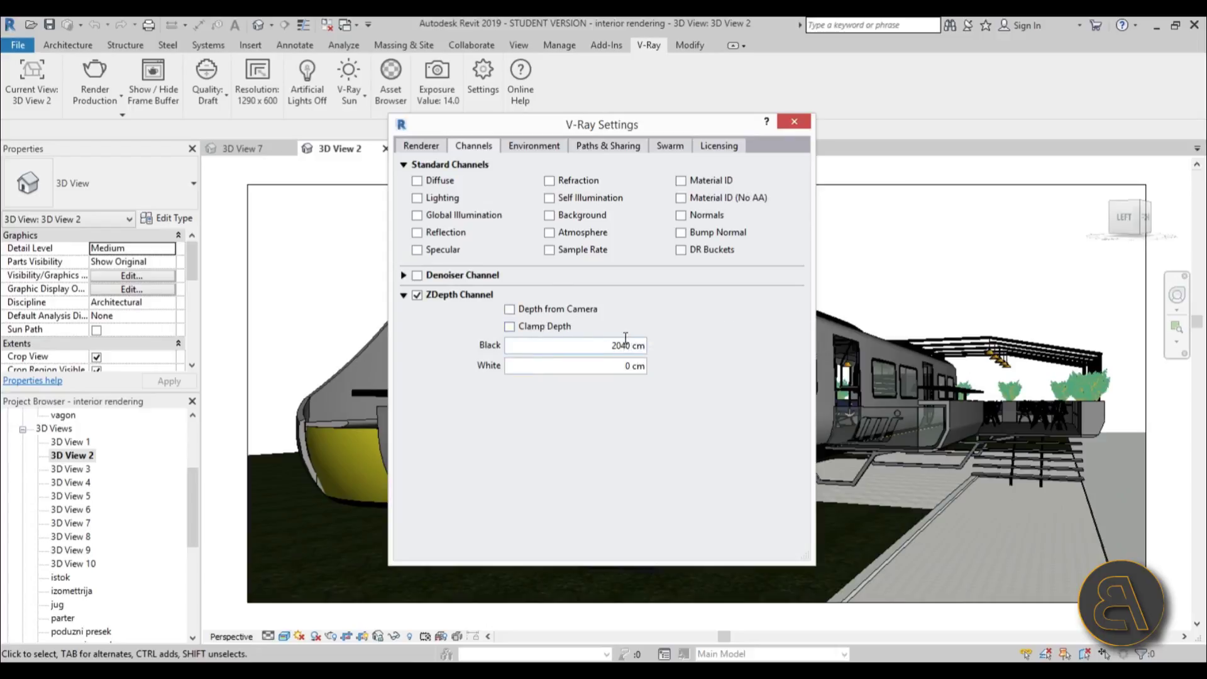
{"action": "left_click", "coordinate": [803, 123]}
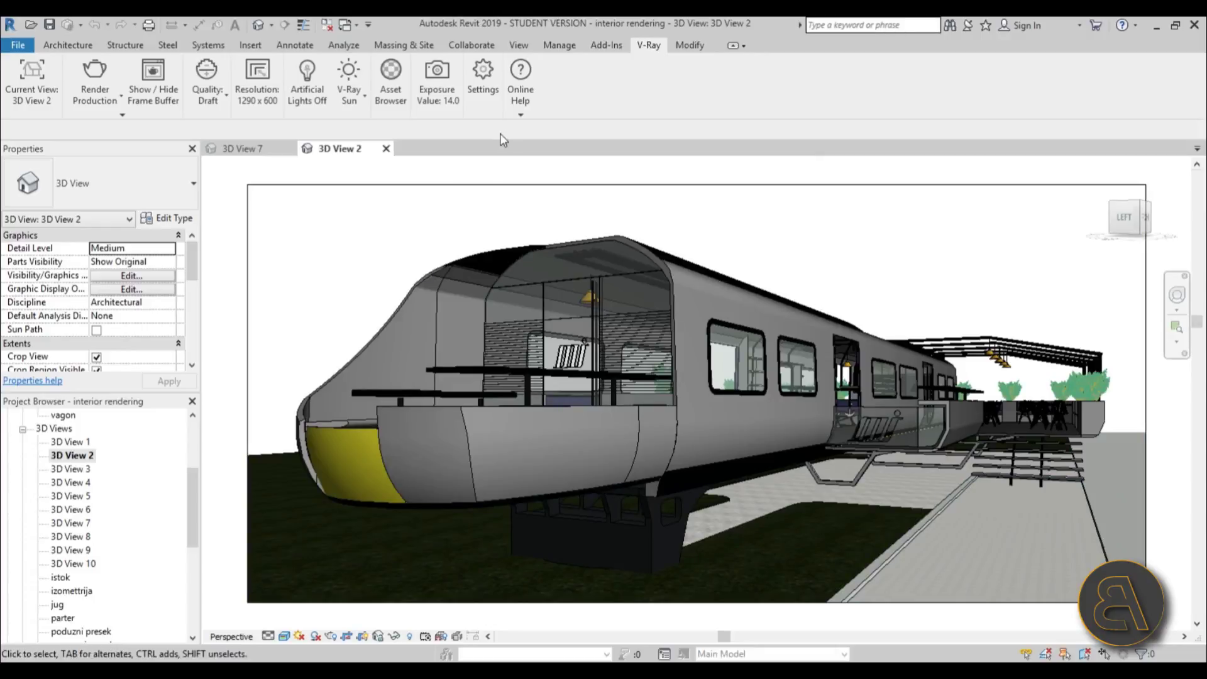
Turn artificial lights on and use a Dome Light with the Sea Rocks 1 HDR at intensity 10
{"action": "left_click", "coordinate": [446, 100]}
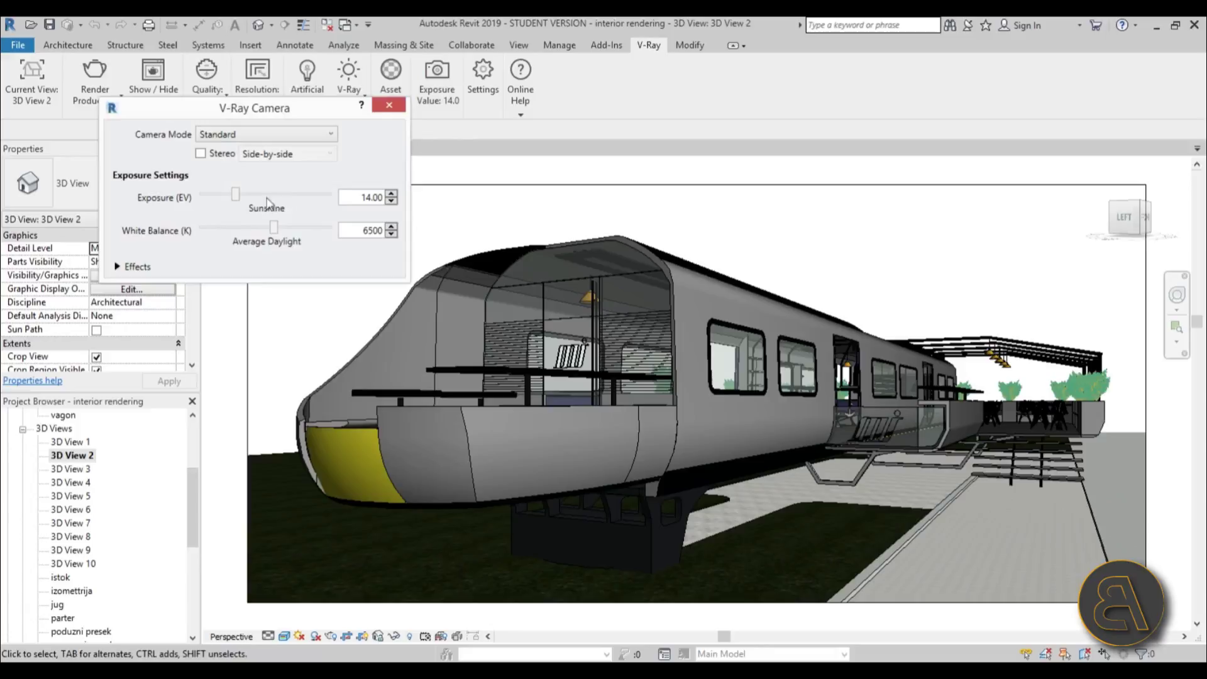
{"action": "left_click", "coordinate": [389, 105]}
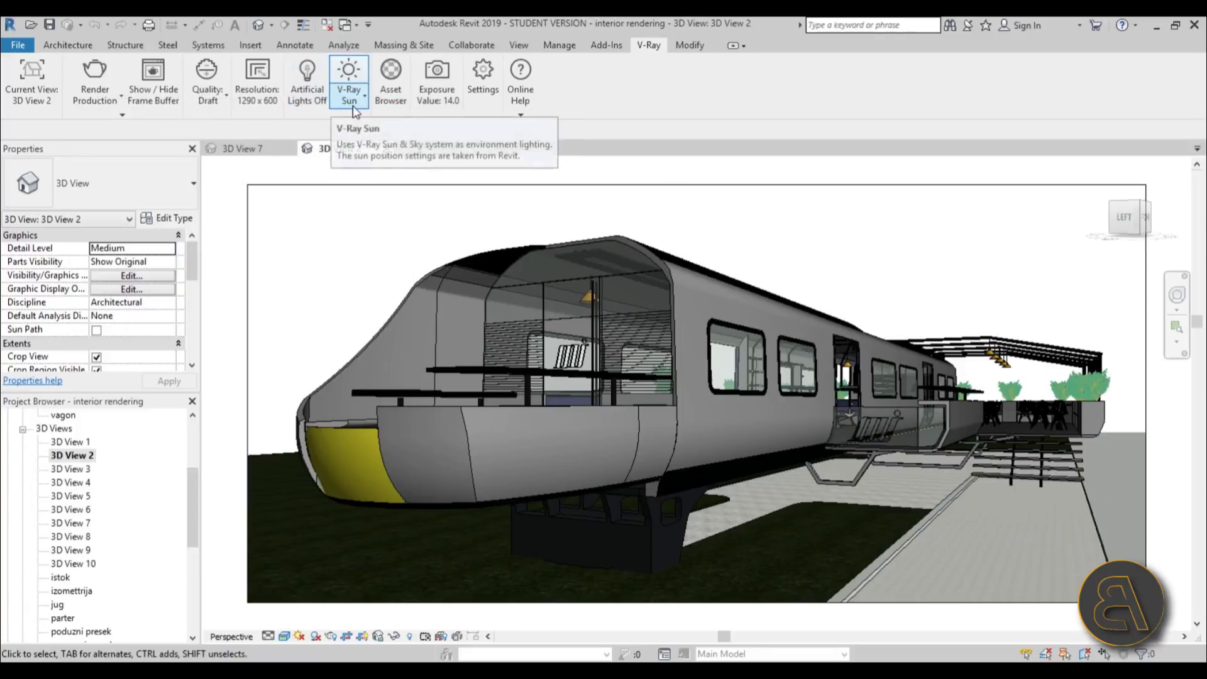
{"action": "left_click", "coordinate": [353, 106]}
{"action": "left_click", "coordinate": [307, 78]}
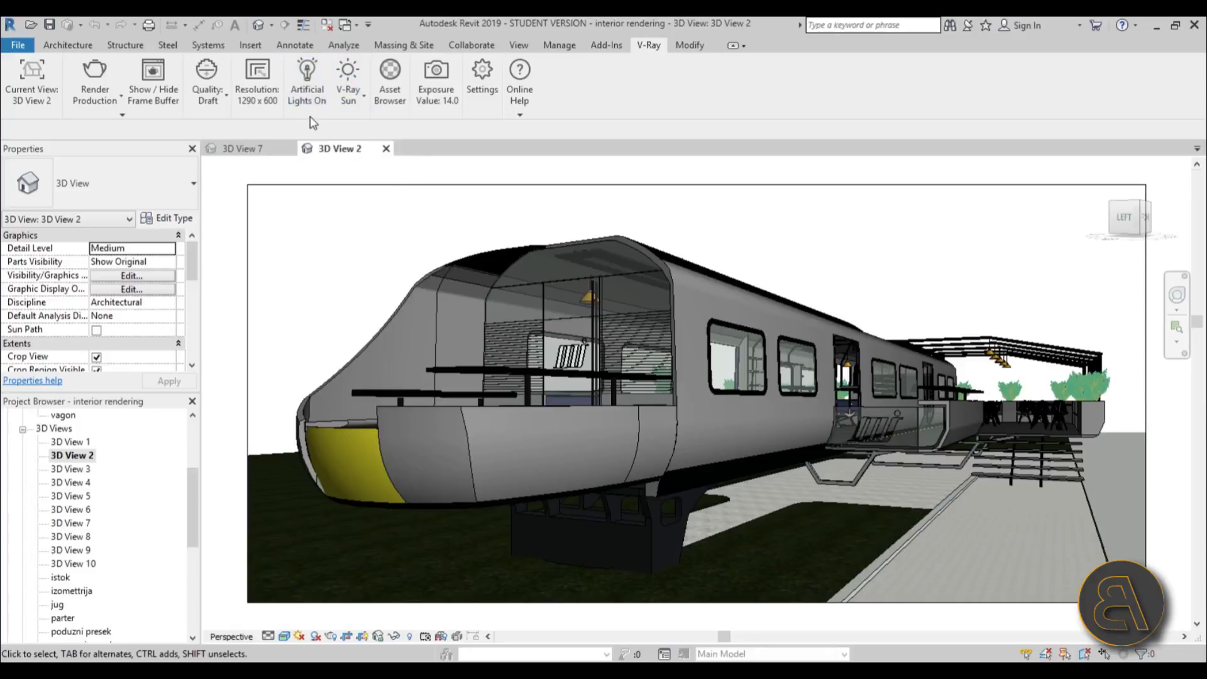
{"action": "left_click", "coordinate": [365, 102]}
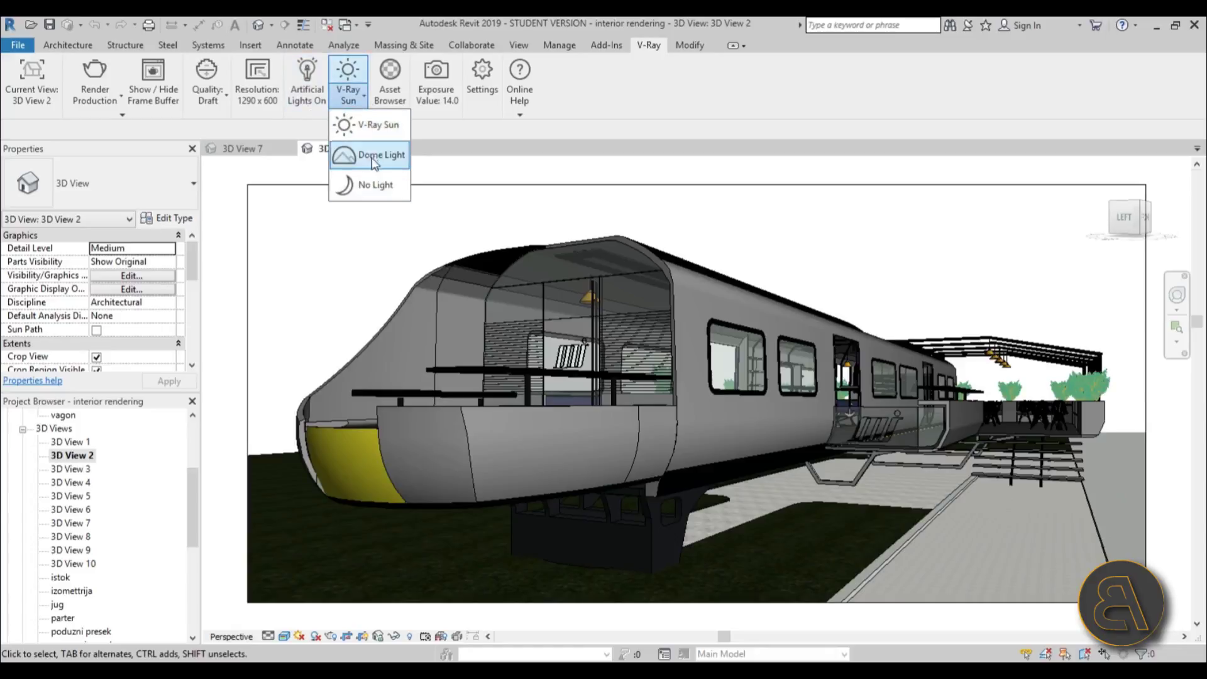
{"action": "left_click", "coordinate": [352, 155]}
{"action": "left_click", "coordinate": [138, 229]}
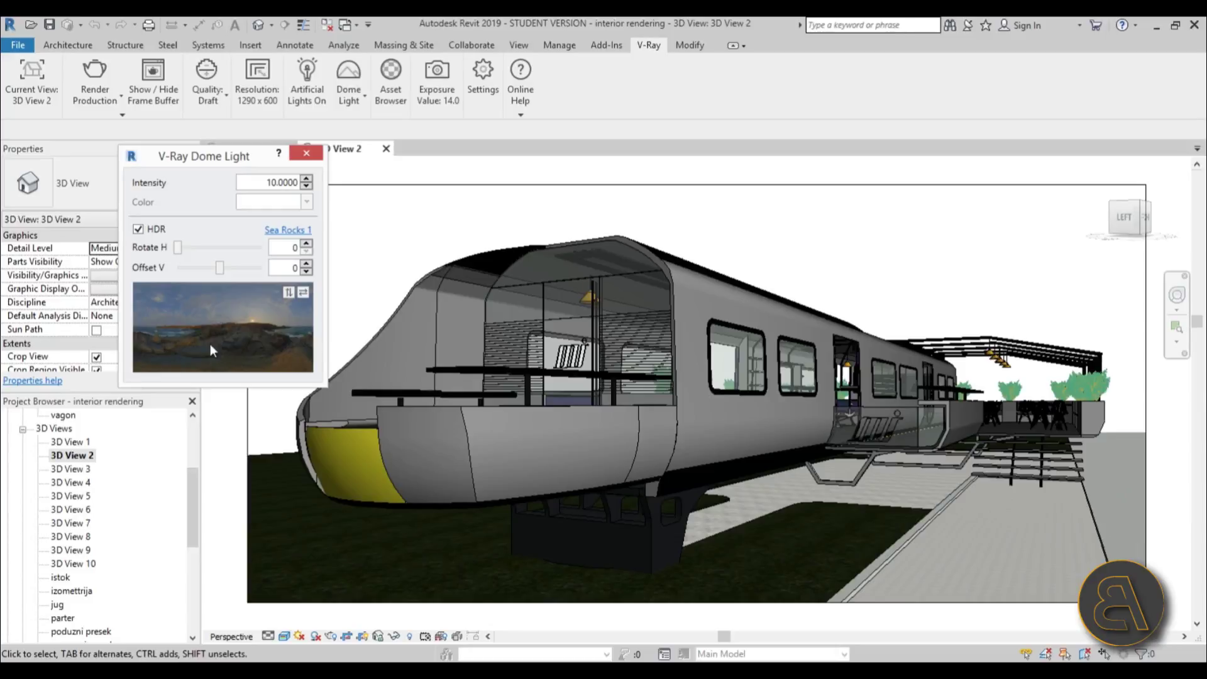
{"action": "left_click", "coordinate": [307, 157]}
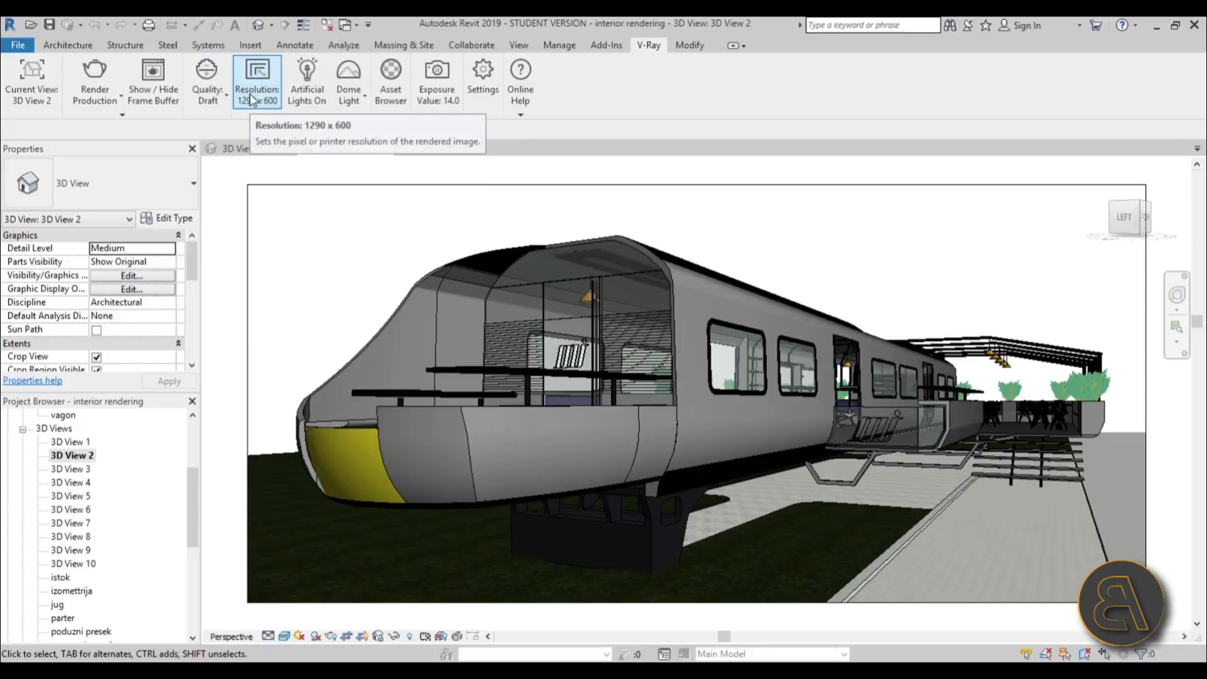
Run a production render of 3D View 2 and display its Z Depth pass
{"action": "left_click", "coordinate": [99, 100]}
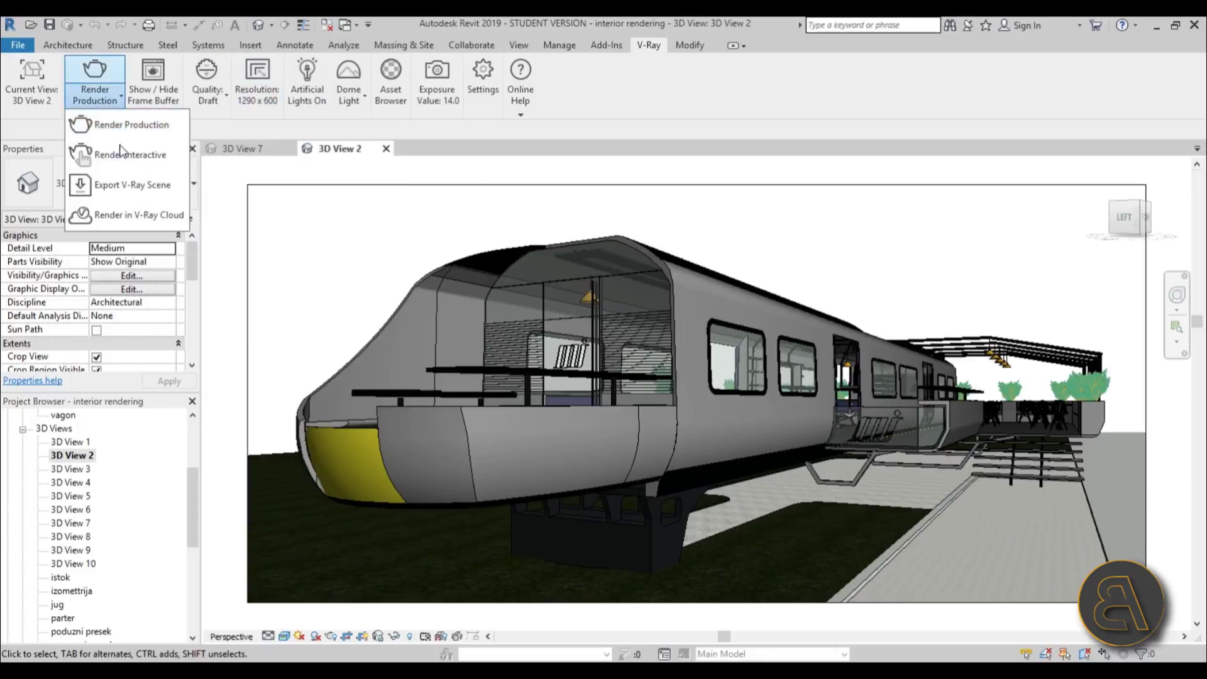
{"action": "left_click", "coordinate": [125, 125]}
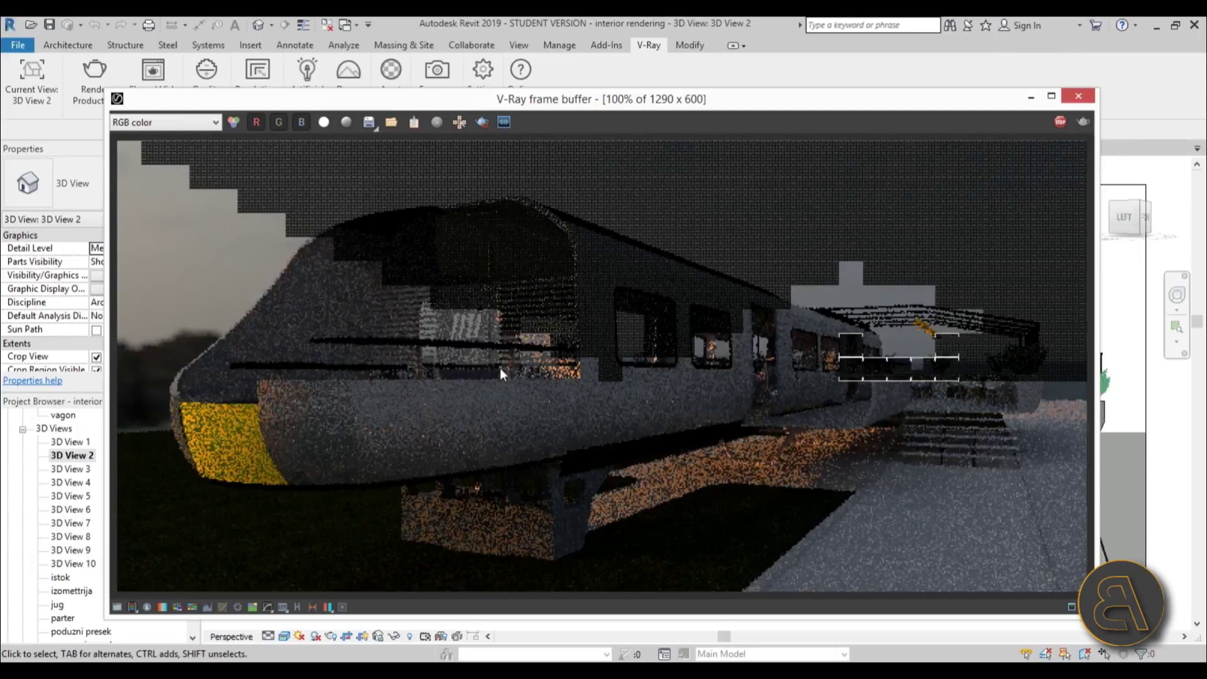
{"action": "left_click", "coordinate": [142, 126]}
{"action": "scroll", "coordinate": [134, 125], "scroll_direction": "down", "scroll_amount": 1}
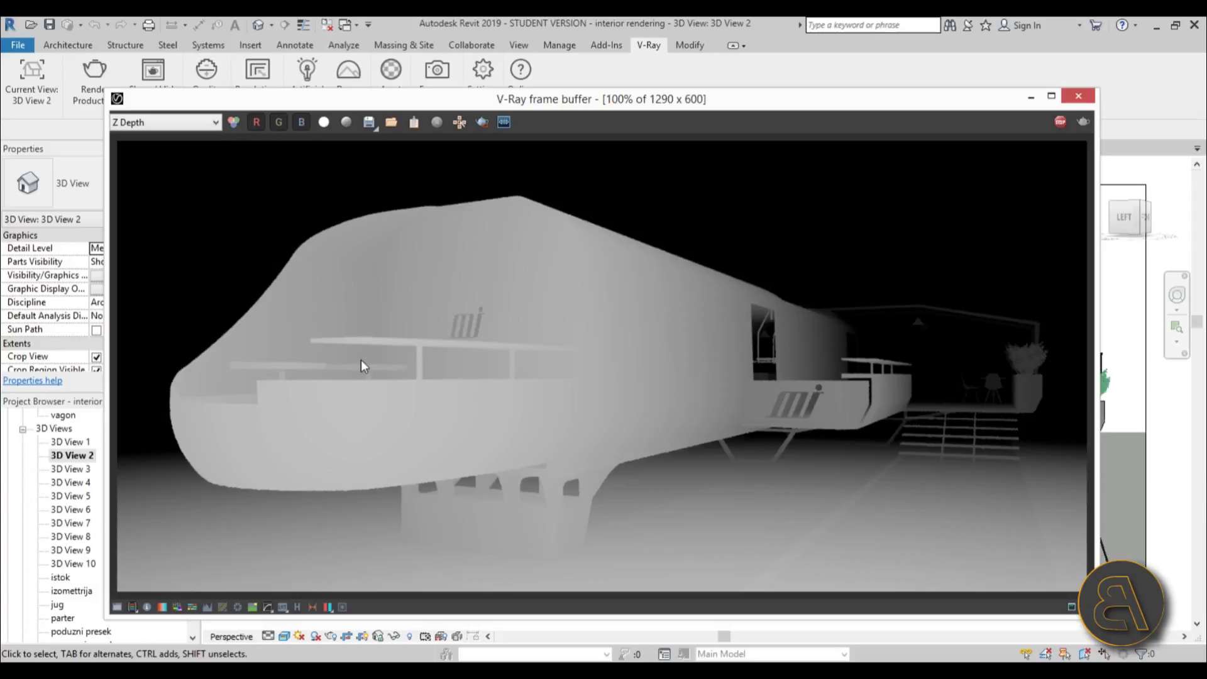
Save the Z Depth pass as a JPEG named 'dept'
{"action": "left_click", "coordinate": [369, 122]}
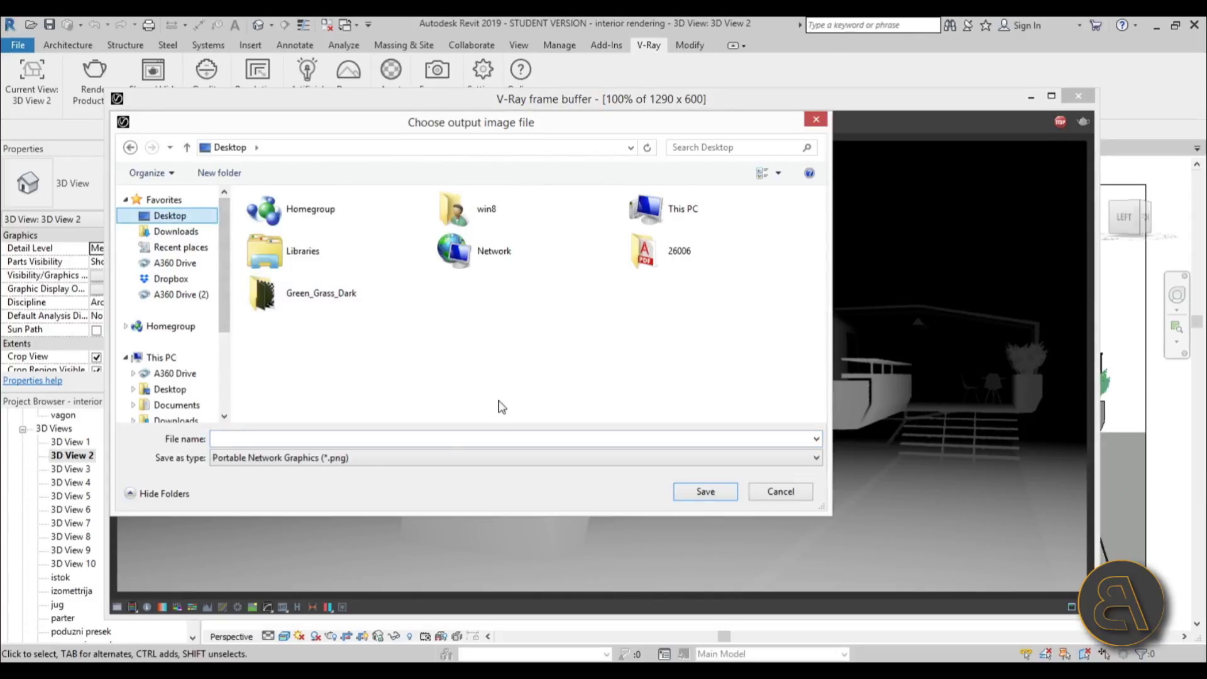
{"action": "left_click", "coordinate": [420, 458]}
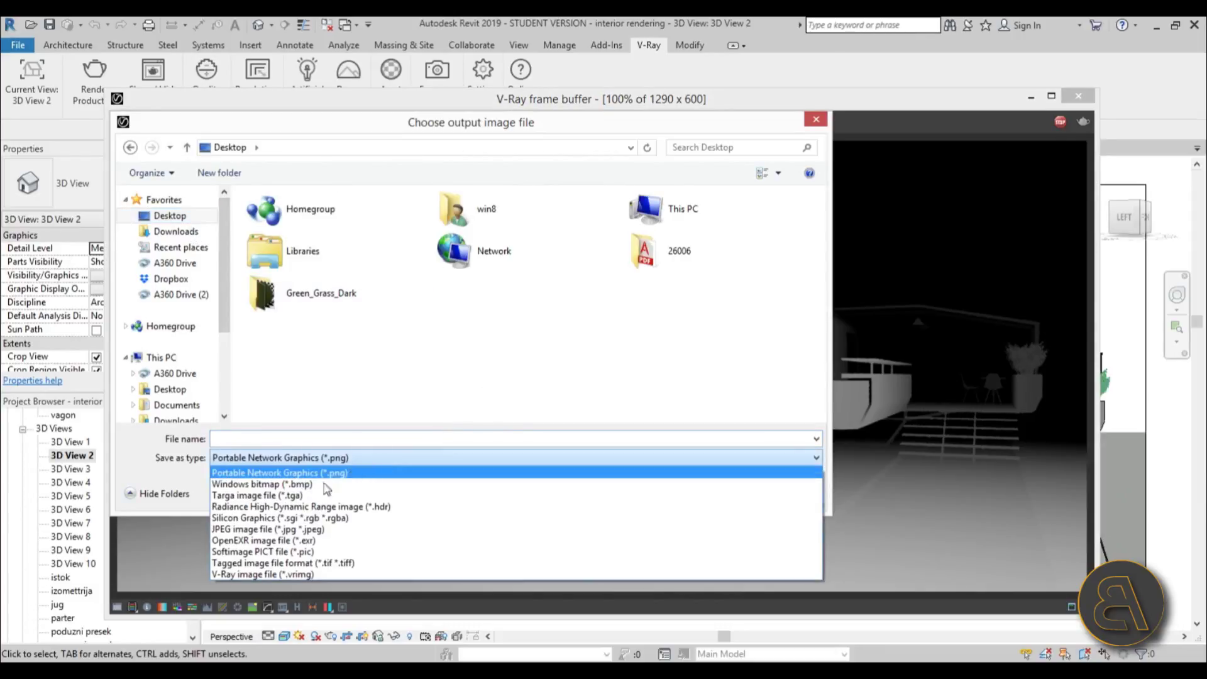
{"action": "left_click", "coordinate": [299, 531]}
{"action": "left_click", "coordinate": [308, 439]}
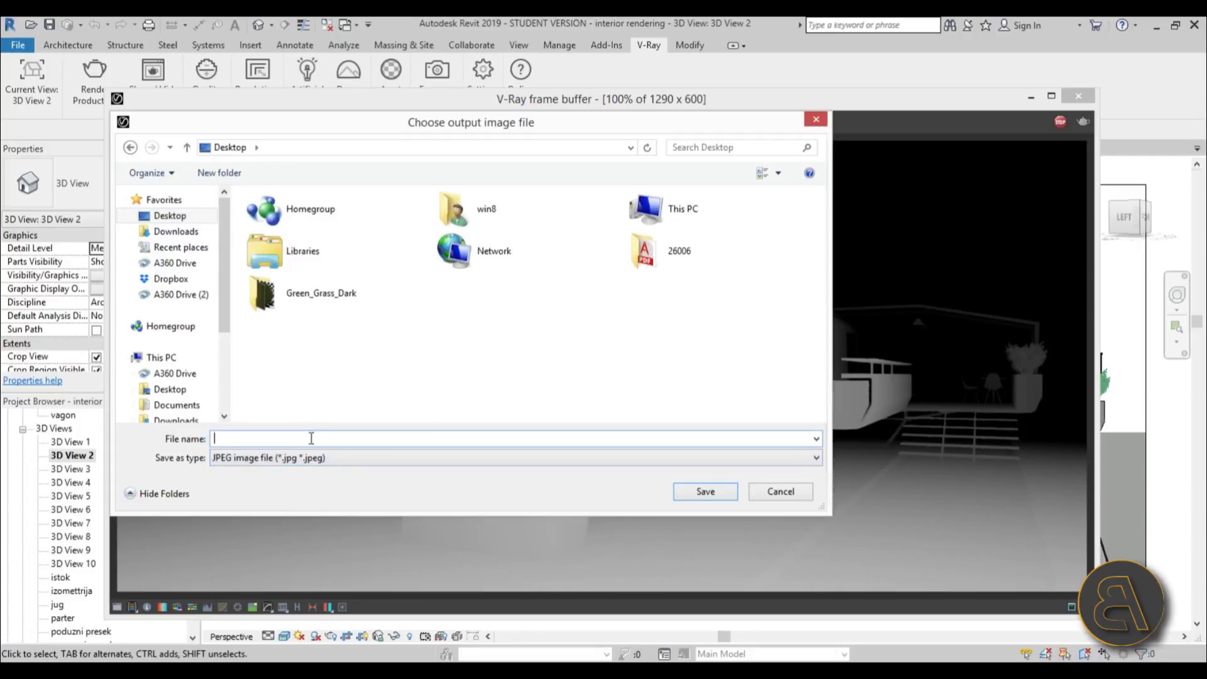
{"action": "type", "text": "dept"}
{"action": "left_click", "coordinate": [704, 491]}
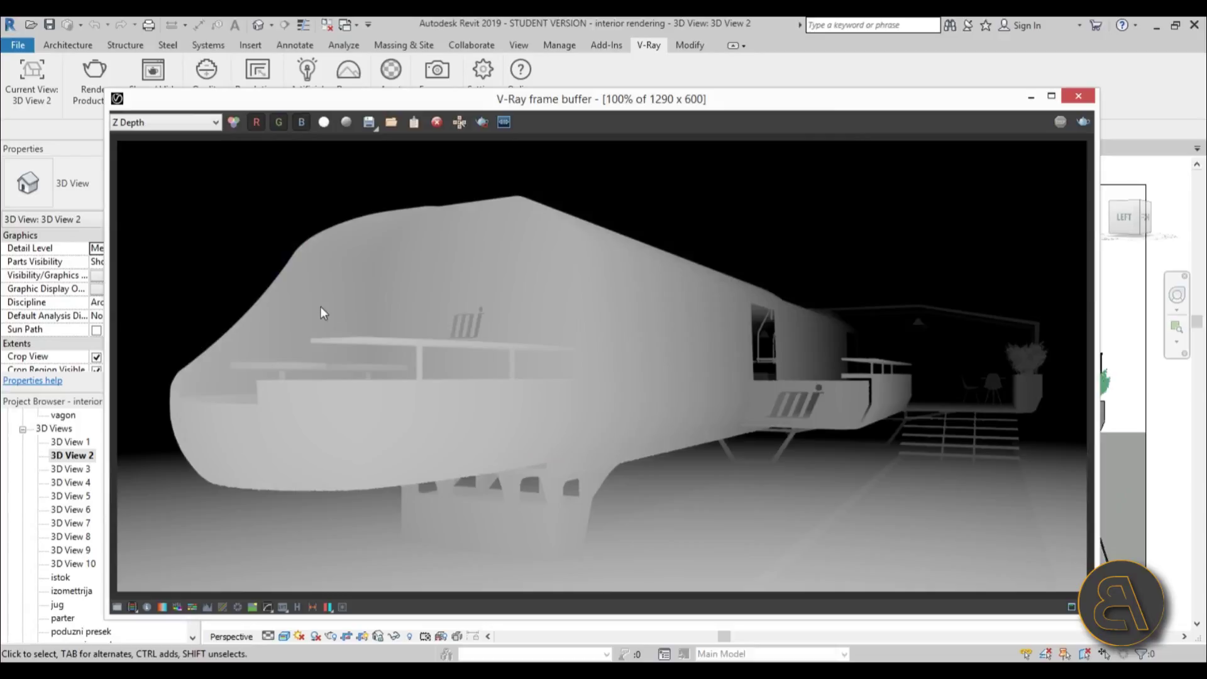
Save the colour render as JPEG 'main rendering', close the frame buffer, and minimize Revit
{"action": "left_click", "coordinate": [160, 122]}
{"action": "left_click", "coordinate": [146, 135]}
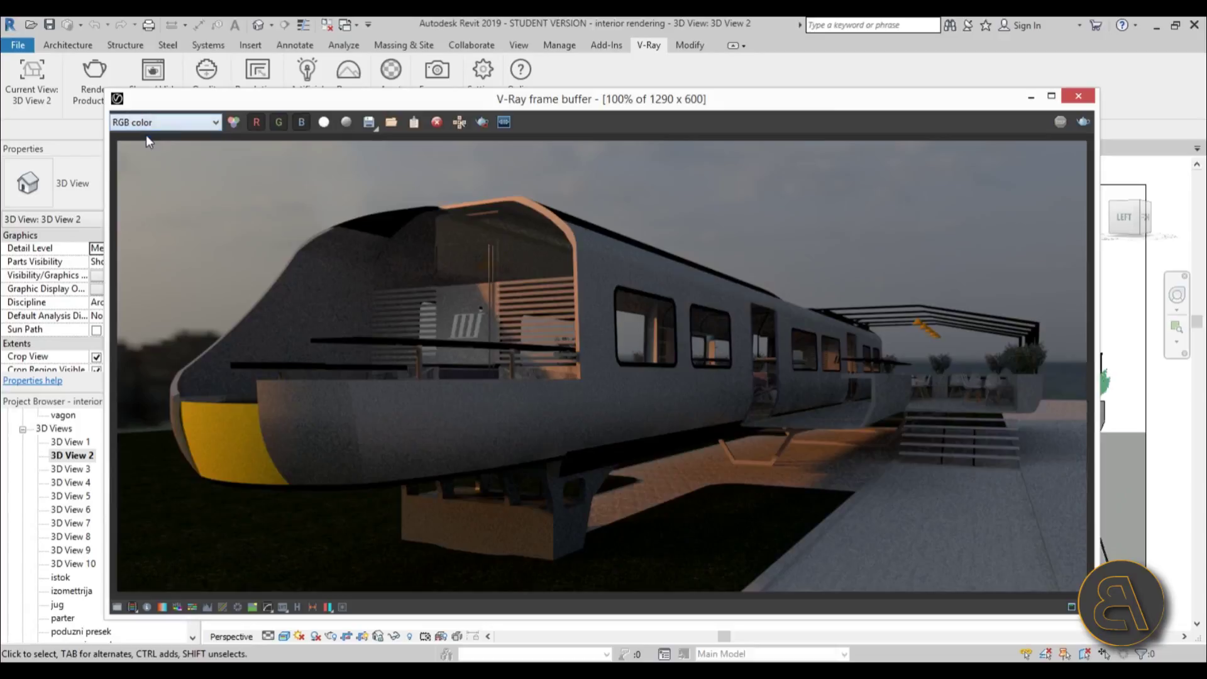
{"action": "left_click_drag", "start_coordinate": [621, 103], "coordinate": [580, 104]}
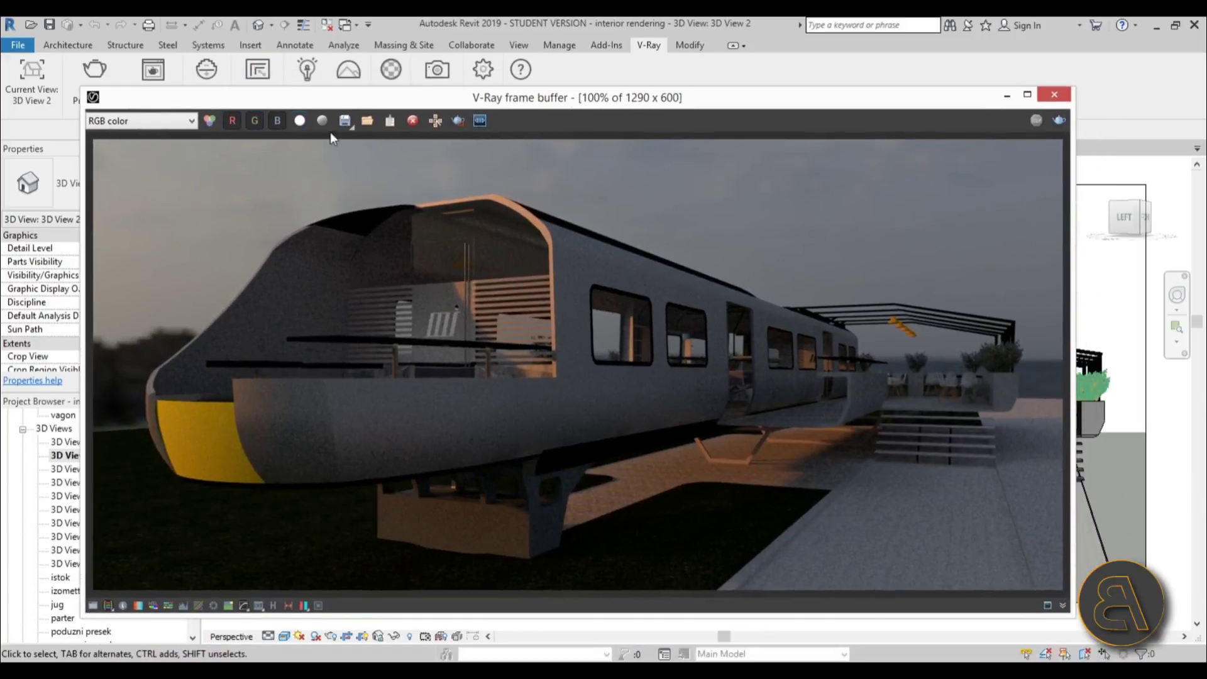
{"action": "left_click", "coordinate": [344, 122]}
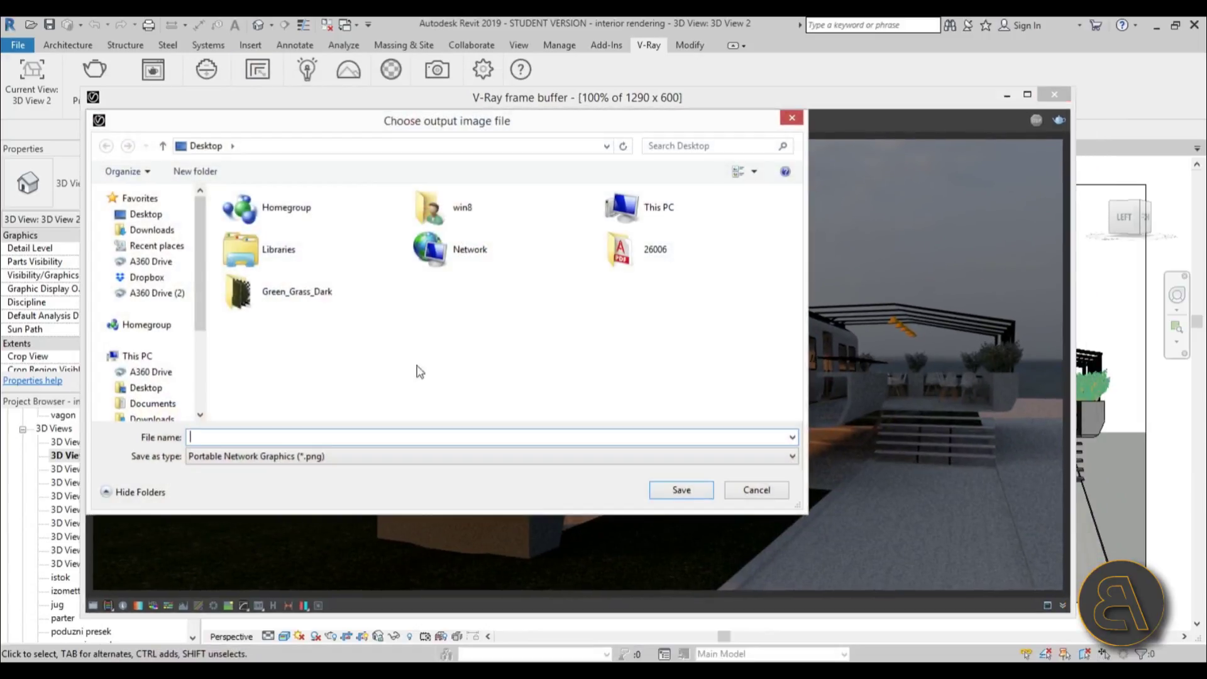
{"action": "left_click", "coordinate": [289, 457]}
{"action": "left_click", "coordinate": [255, 525]}
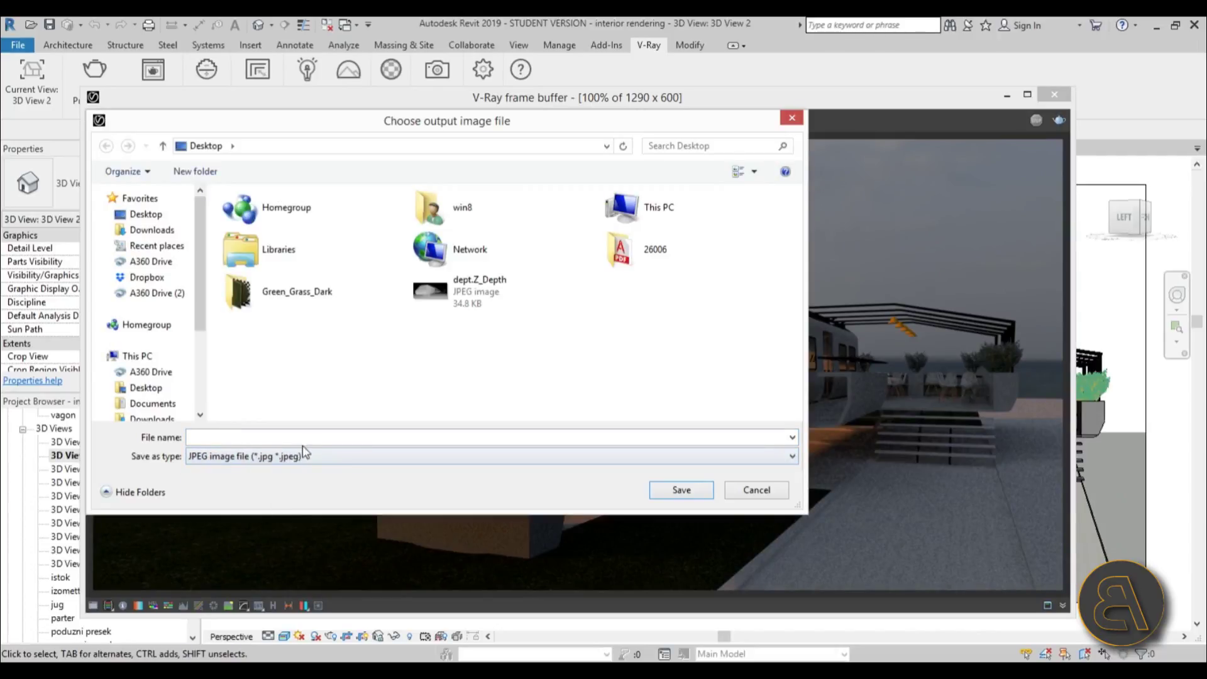
{"action": "left_click", "coordinate": [309, 439]}
{"action": "type", "text": "ma"}
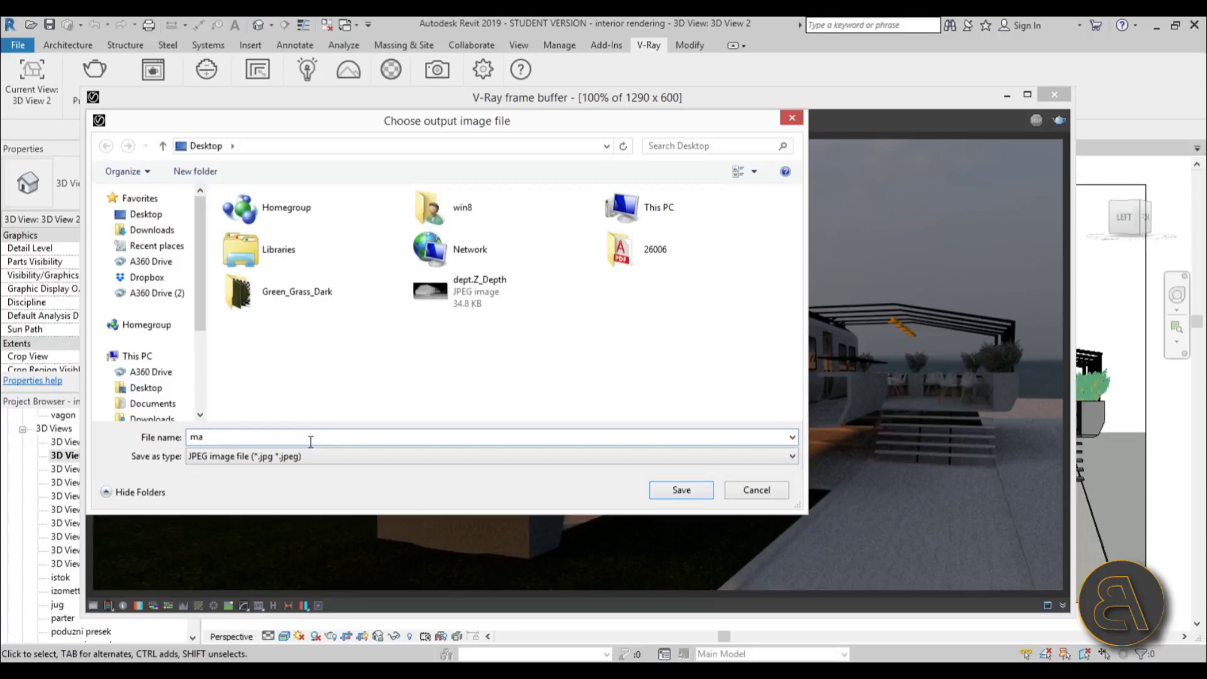
{"action": "type", "text": "in rendering"}
{"action": "left_click", "coordinate": [700, 496]}
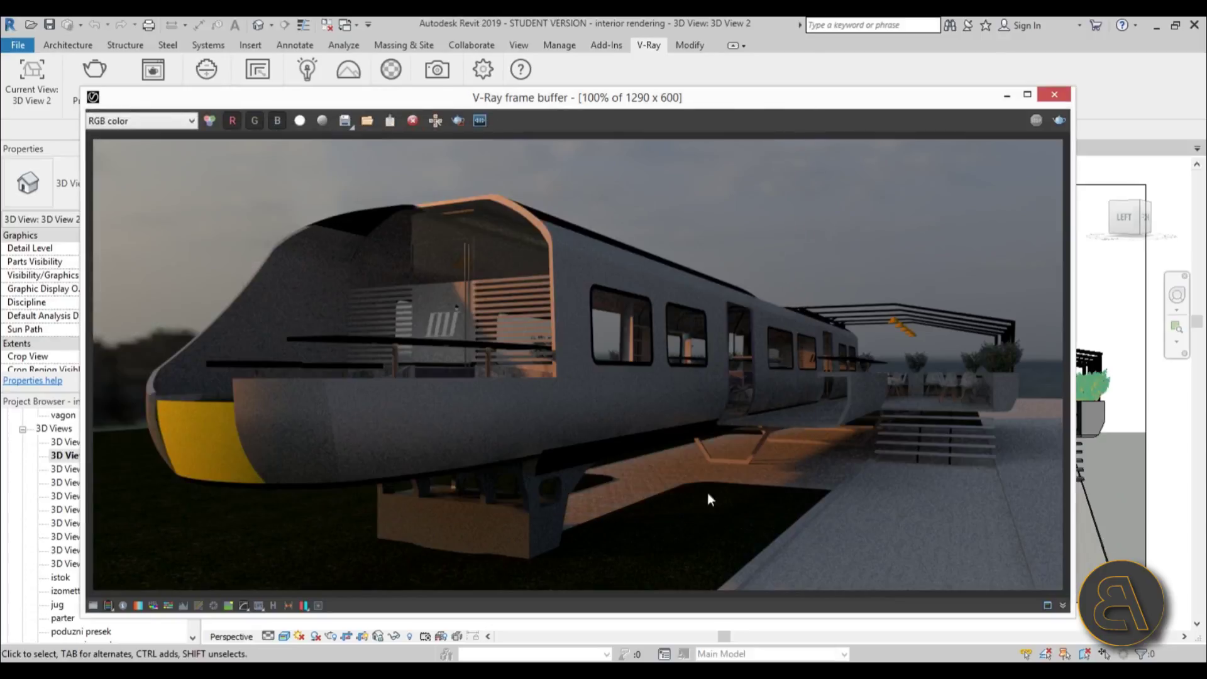
{"action": "left_click", "coordinate": [1053, 95]}
{"action": "left_click", "coordinate": [1157, 26]}
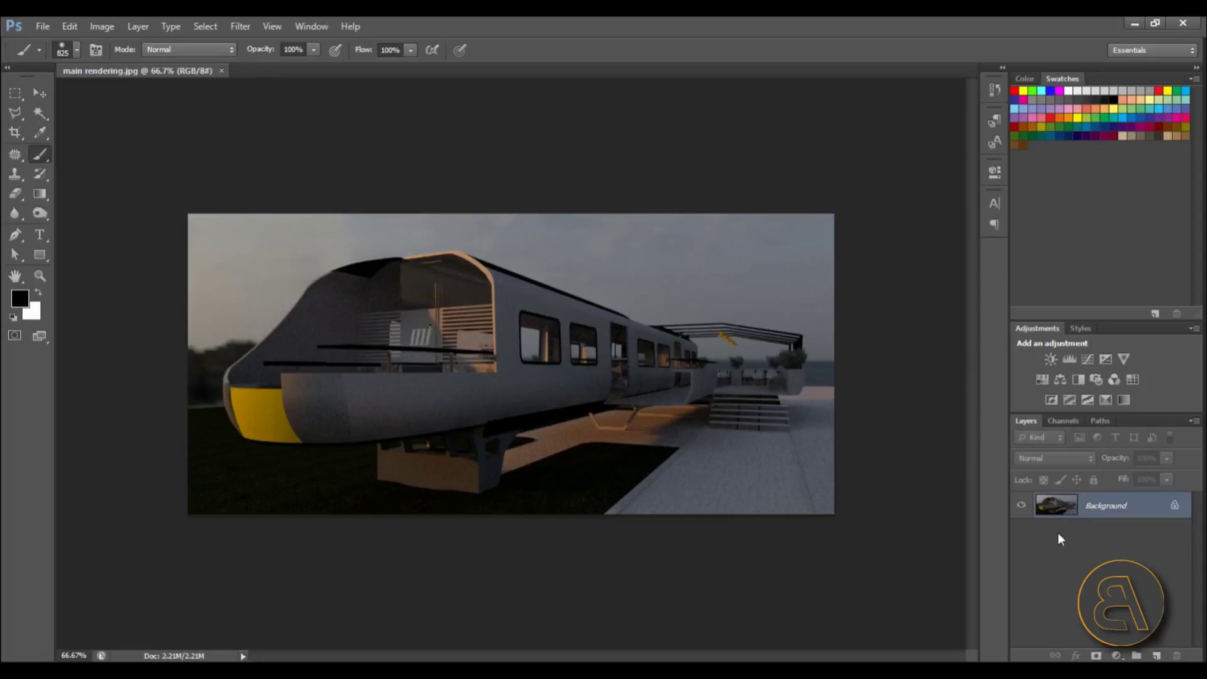
Duplicate the Background layer into a Background copy and fit the image to the window
{"action": "right_click", "coordinate": [1112, 511]}
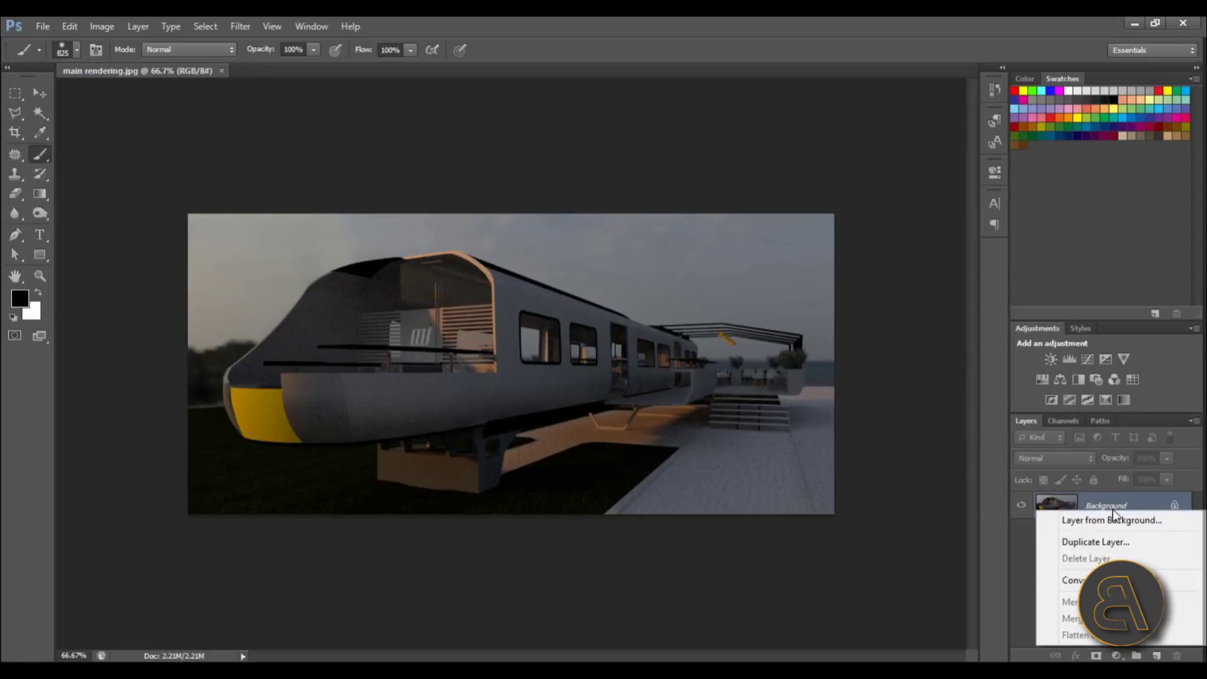
{"action": "left_click", "coordinate": [1095, 542]}
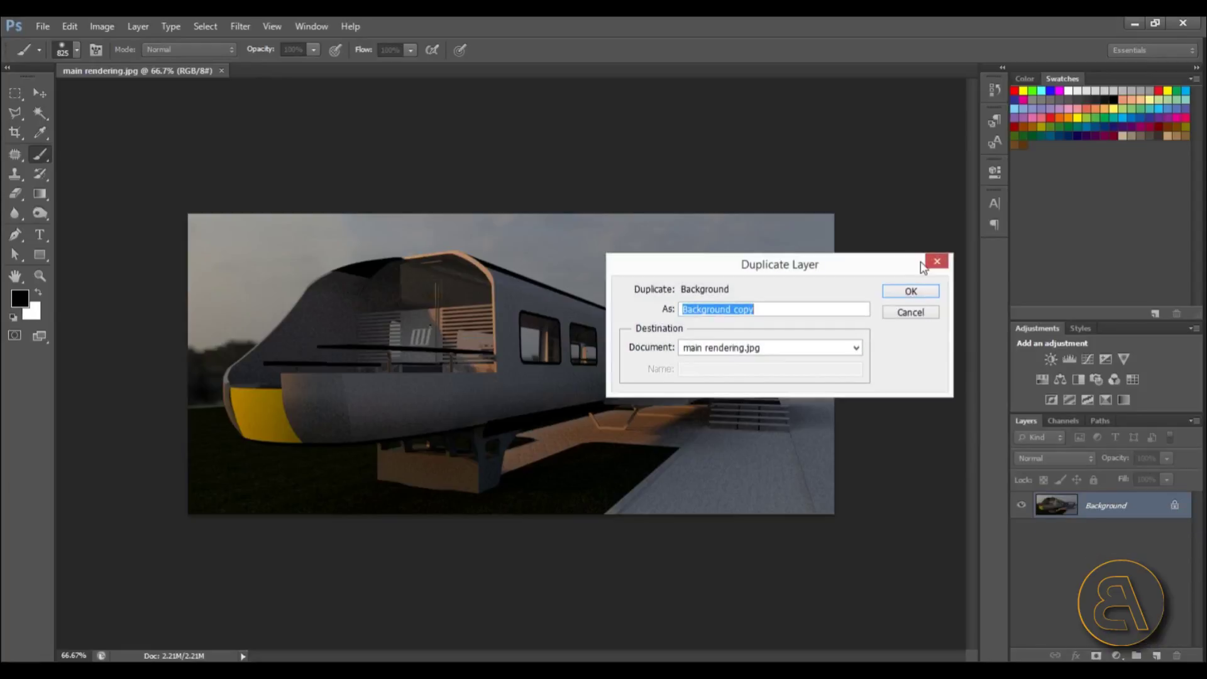
{"action": "left_click", "coordinate": [909, 291]}
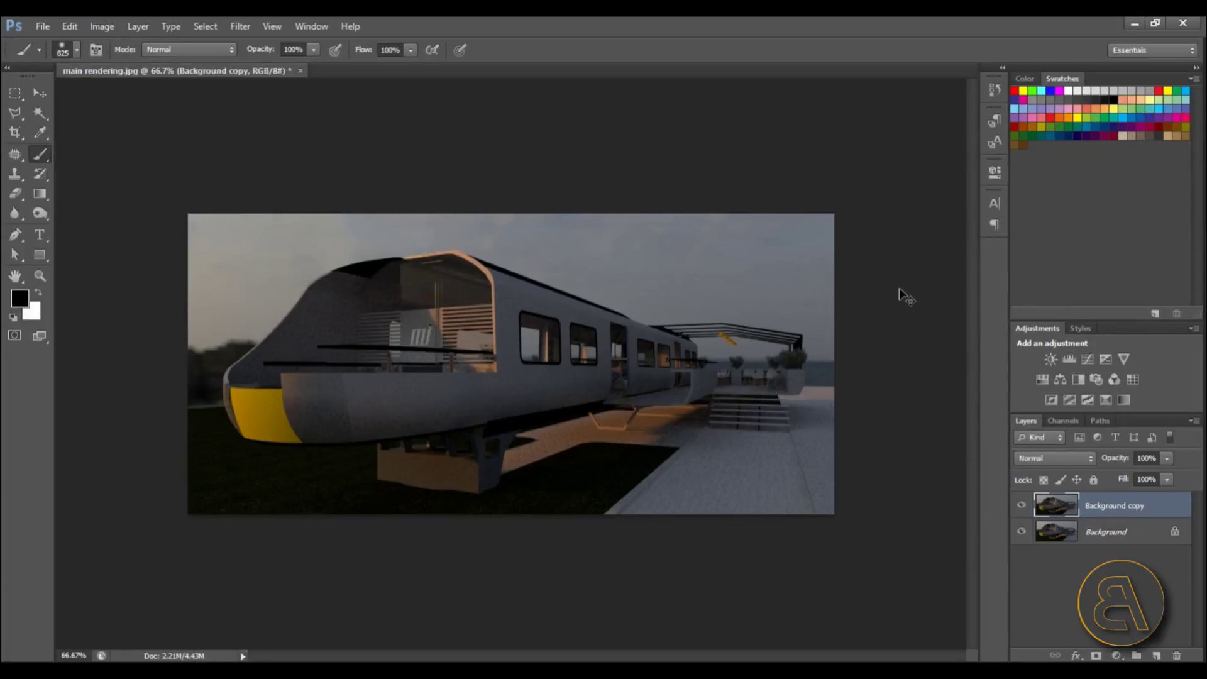
{"action": "key", "text": "ctrl+0"}
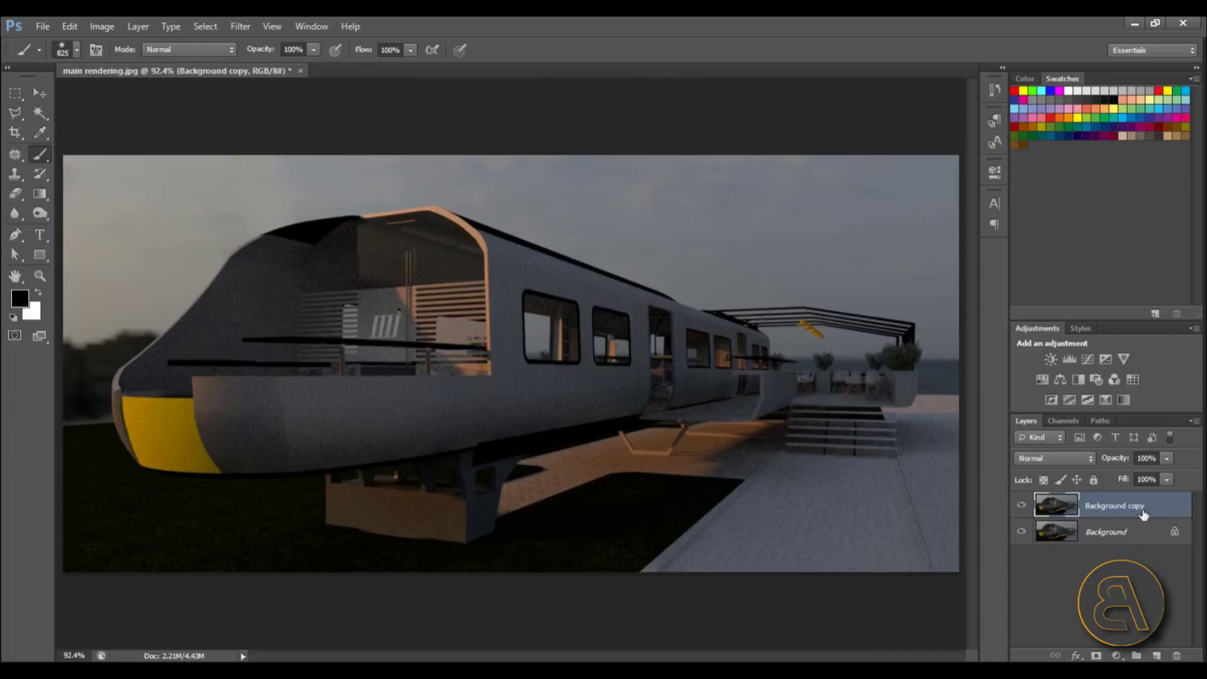
Apply a Lens Blur with radius 13 to the Background copy layer
{"action": "left_click", "coordinate": [240, 25]}
{"action": "mouse_move", "coordinate": [327, 178]}
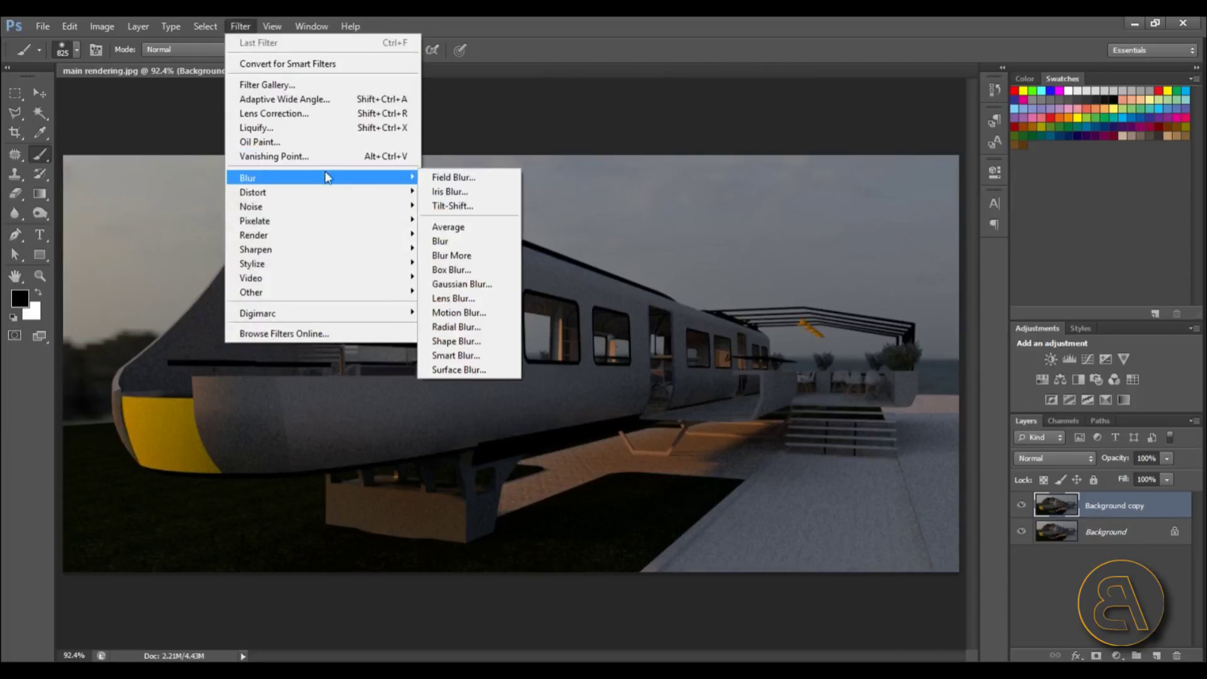
{"action": "left_click", "coordinate": [448, 301]}
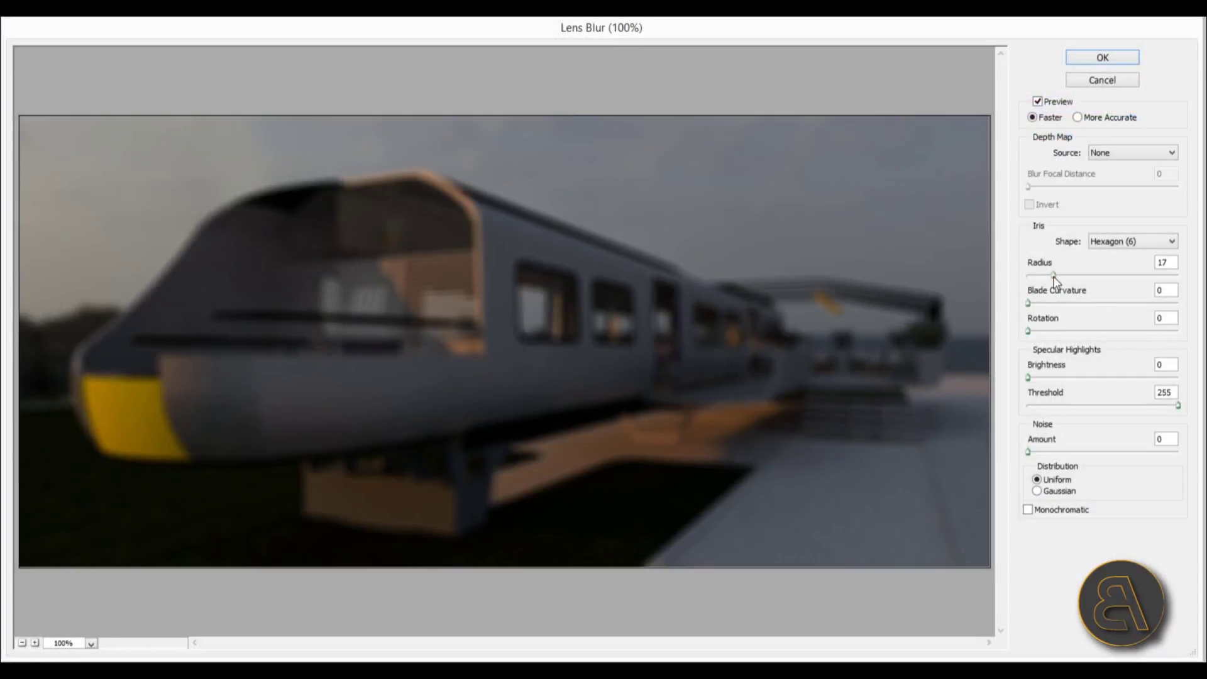
{"action": "left_click_drag", "start_coordinate": [1054, 277], "coordinate": [1050, 281]}
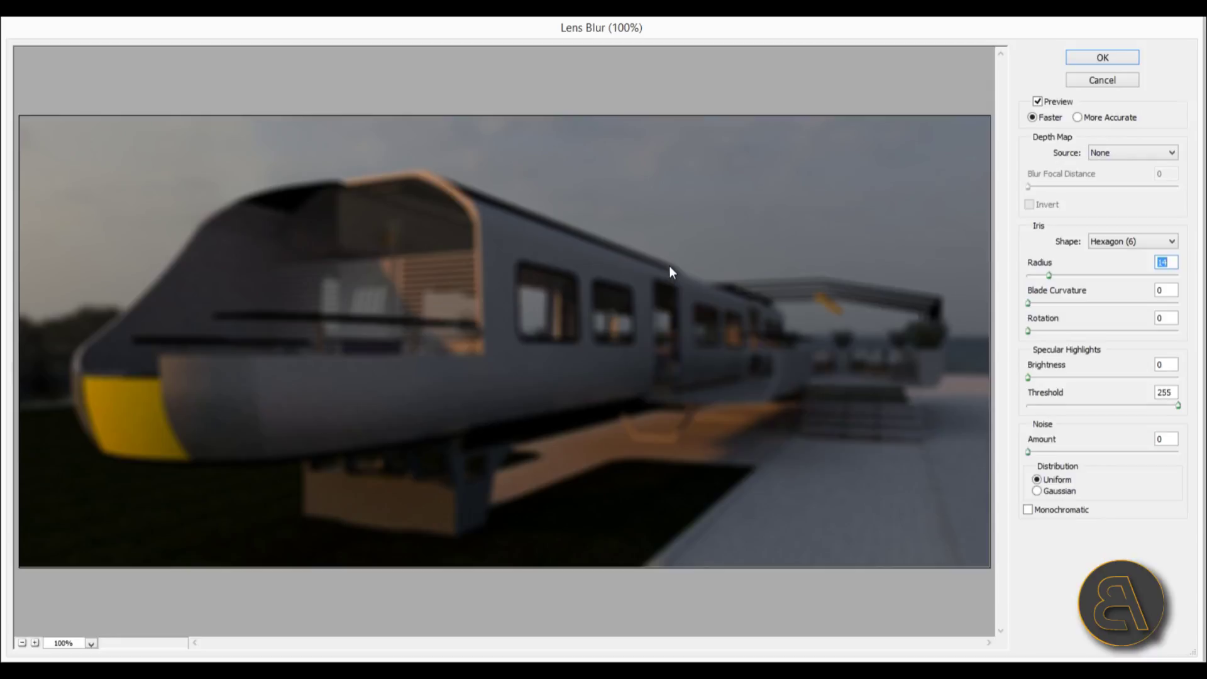
{"action": "left_click", "coordinate": [1084, 59]}
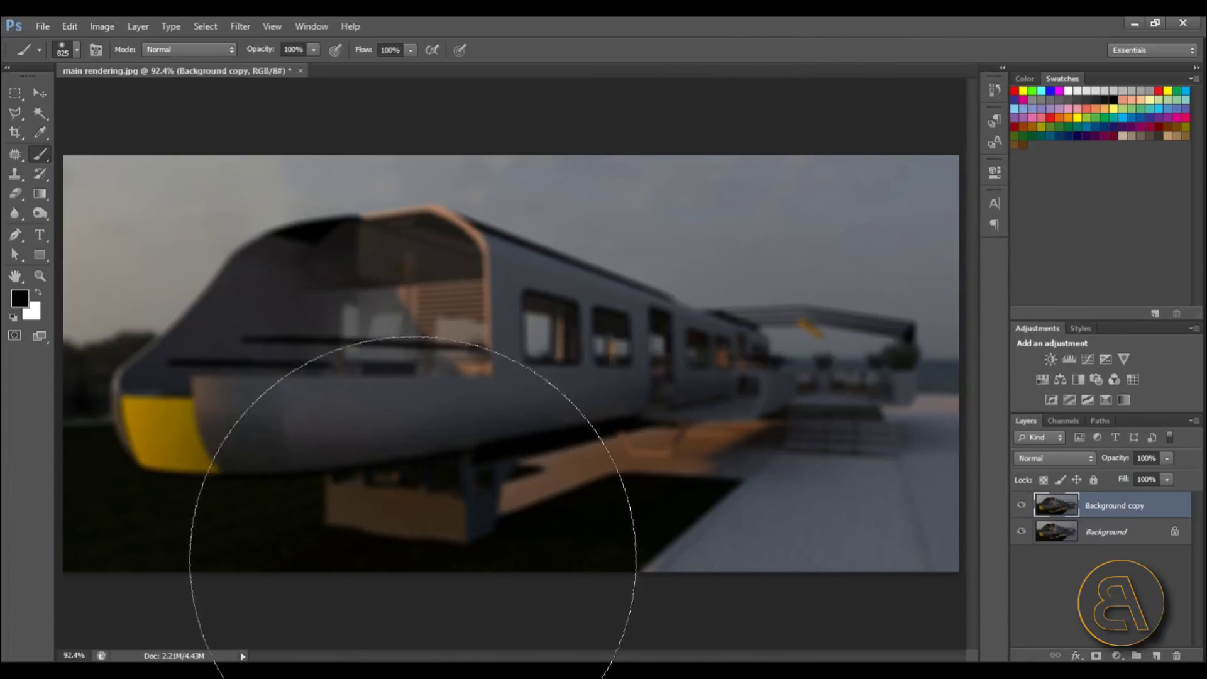
Drag dept.Z_Depth from the desktop onto the canvas and commit it as a placed layer
{"action": "left_click_drag", "start_coordinate": [649, 27], "coordinate": [670, 352]}
{"action": "left_click_drag", "start_coordinate": [485, 207], "coordinate": [719, 585]}
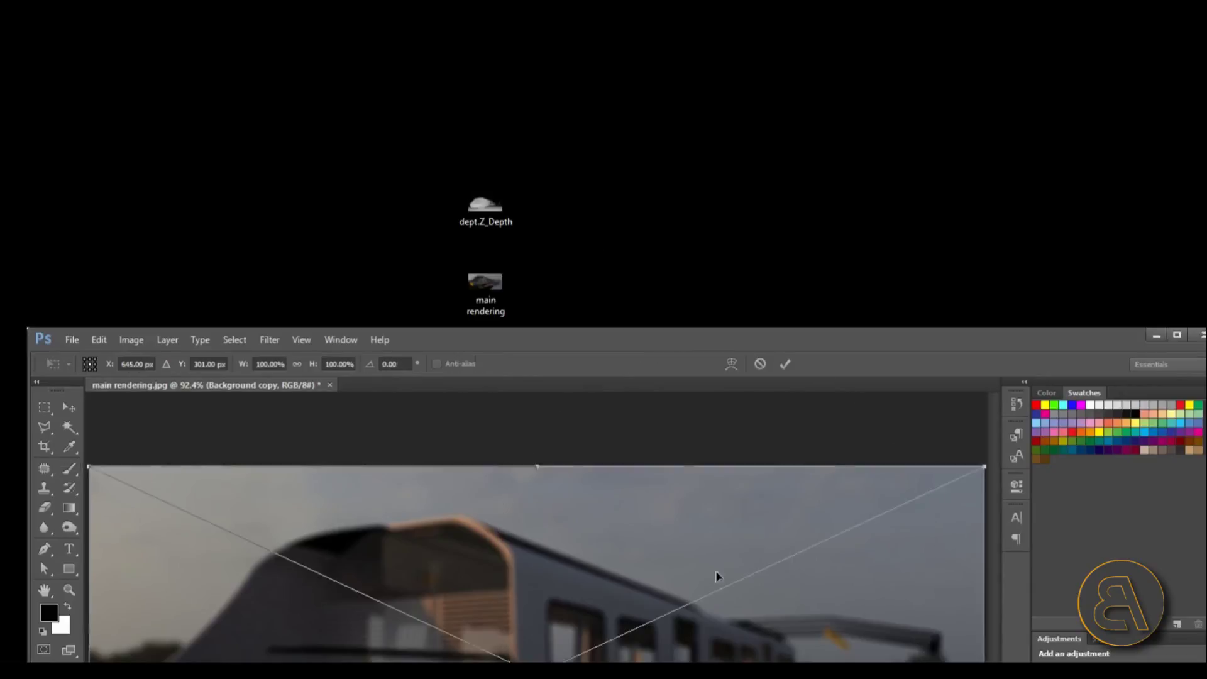
{"action": "left_click_drag", "start_coordinate": [643, 343], "coordinate": [575, 104]}
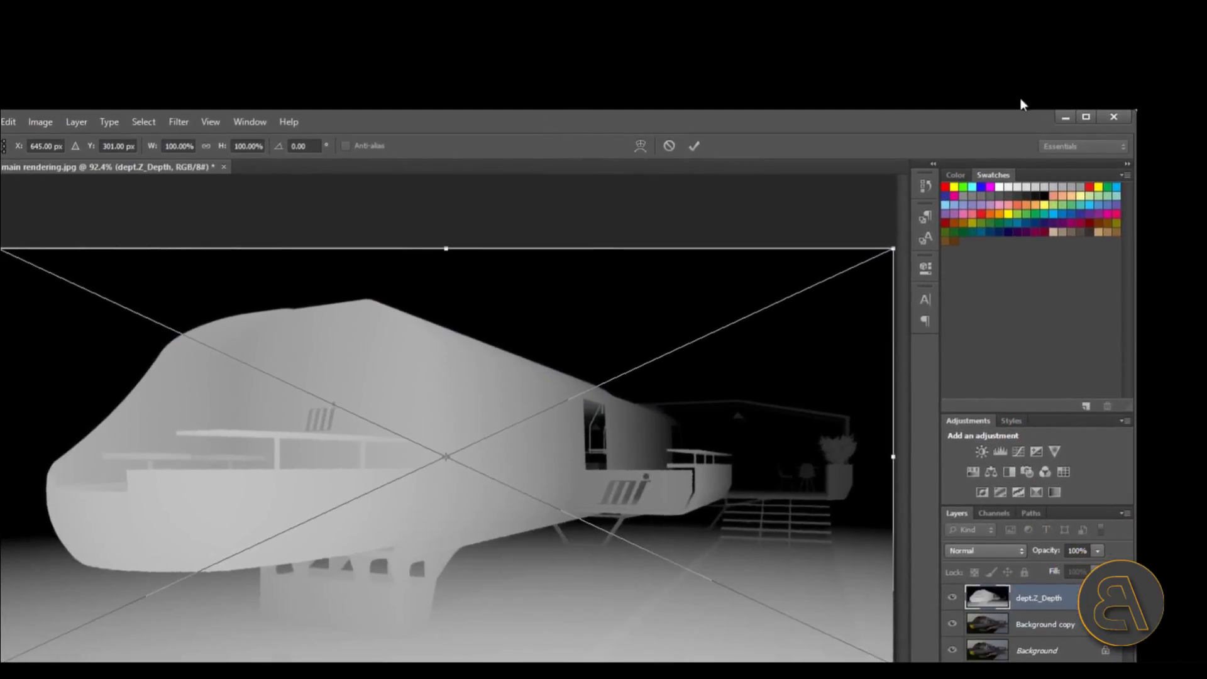
{"action": "left_click", "coordinate": [1085, 120]}
{"action": "left_click", "coordinate": [756, 50]}
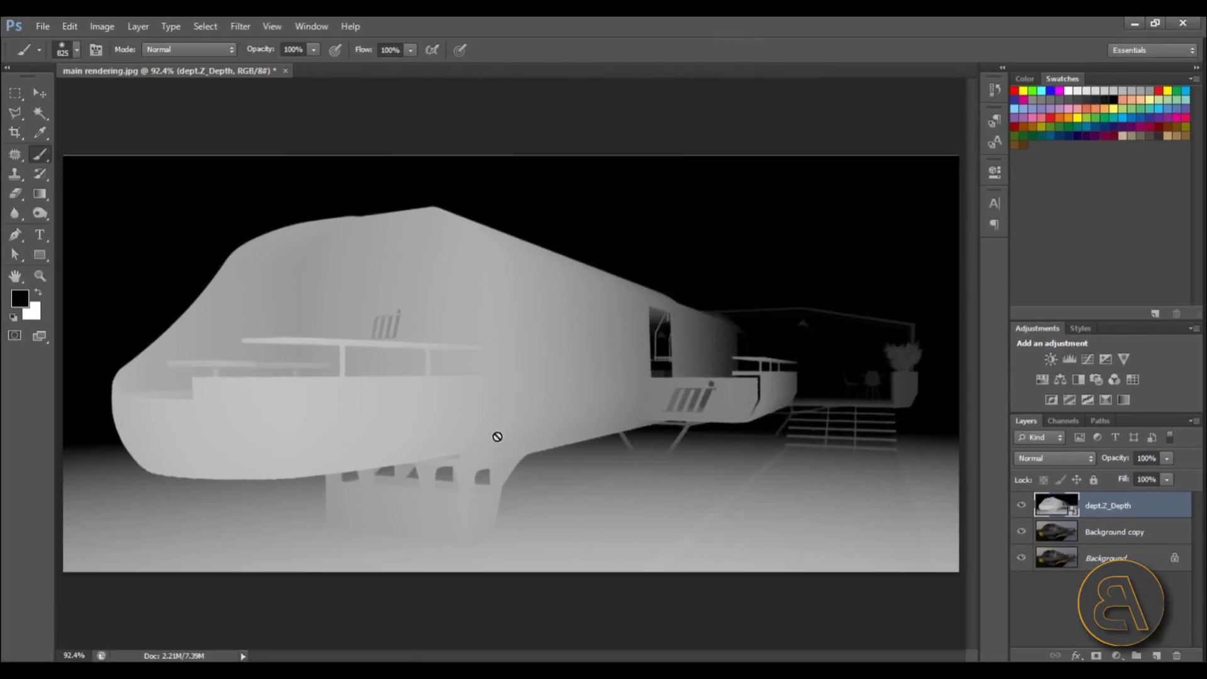
Marquee-select the whole canvas and then deselect it
{"action": "key", "text": "m"}
{"action": "scroll", "coordinate": [535, 334], "scroll_direction": "down", "scroll_amount": 1, "text": "alt"}
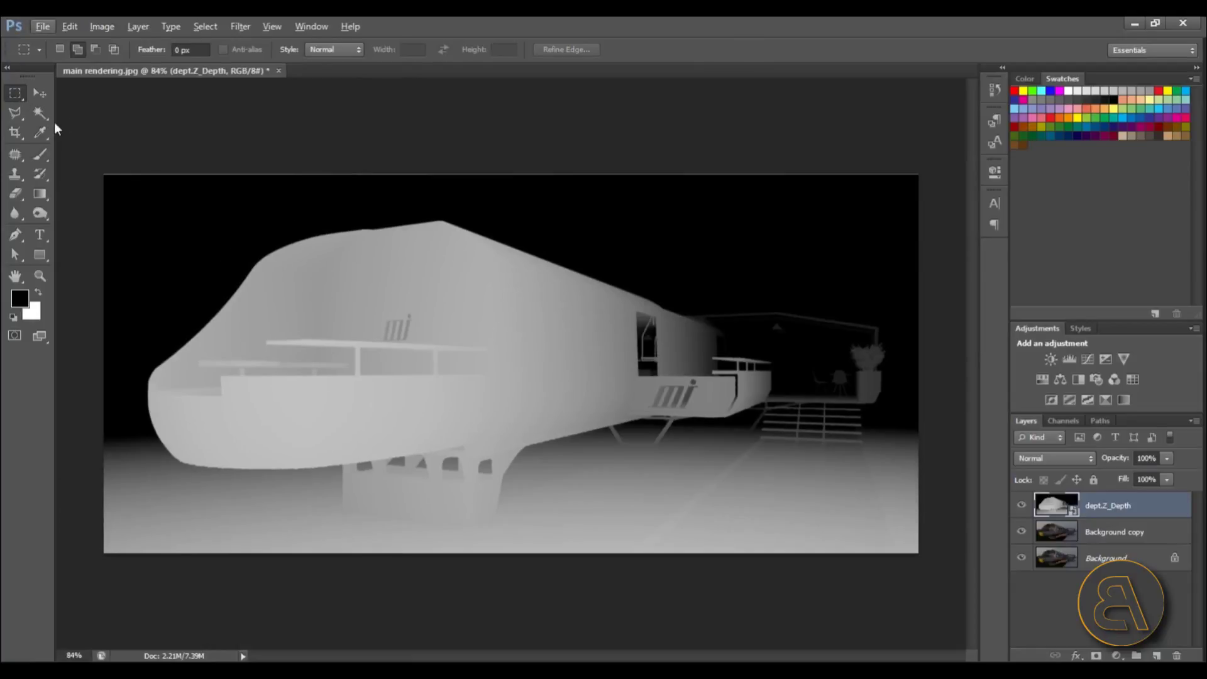
{"action": "left_click_drag", "start_coordinate": [88, 154], "coordinate": [936, 569]}
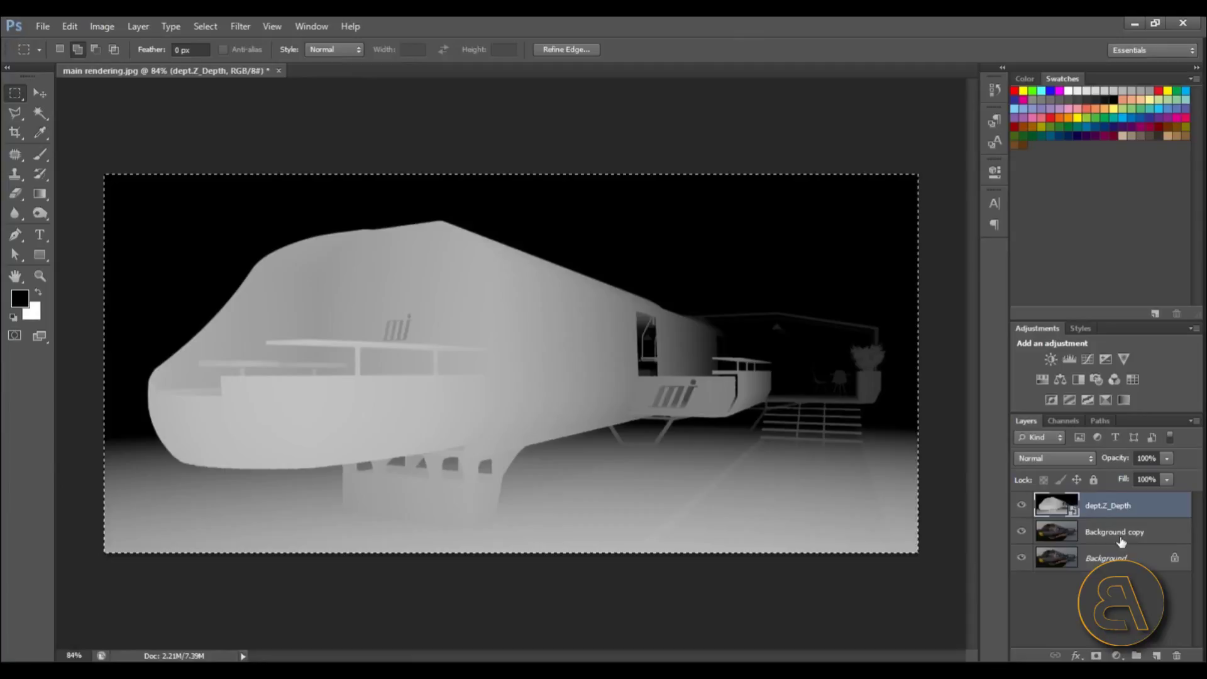
{"action": "right_click", "coordinate": [587, 312]}
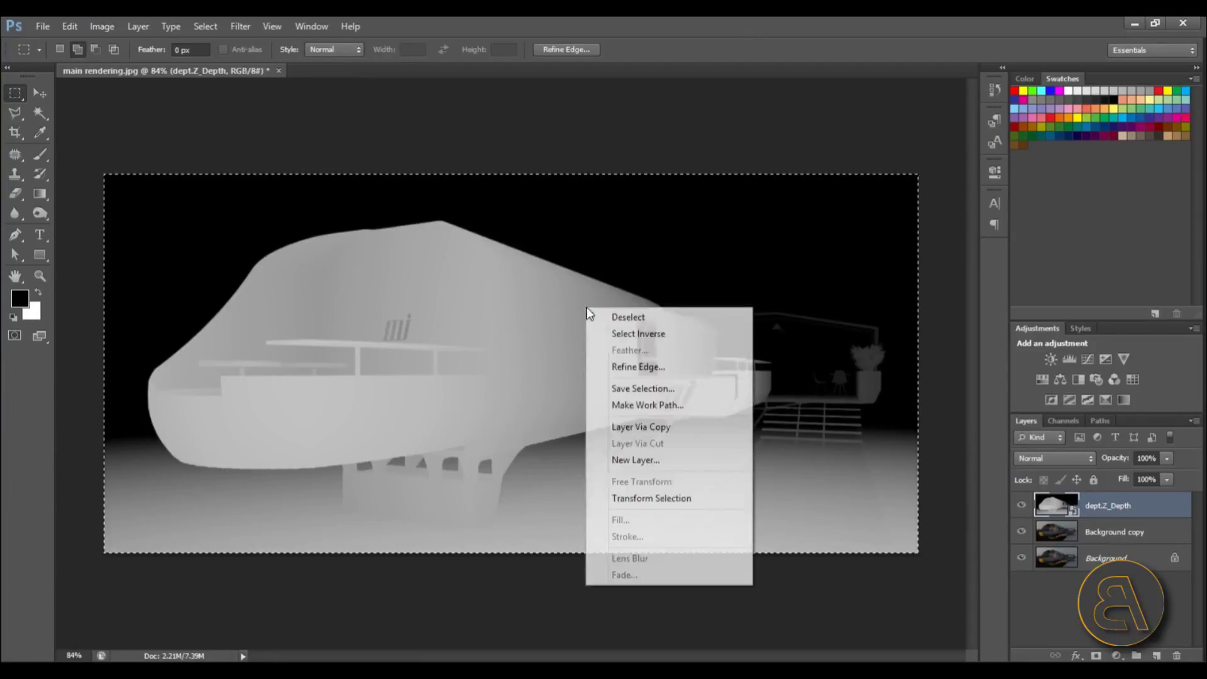
{"action": "left_click", "coordinate": [594, 316]}
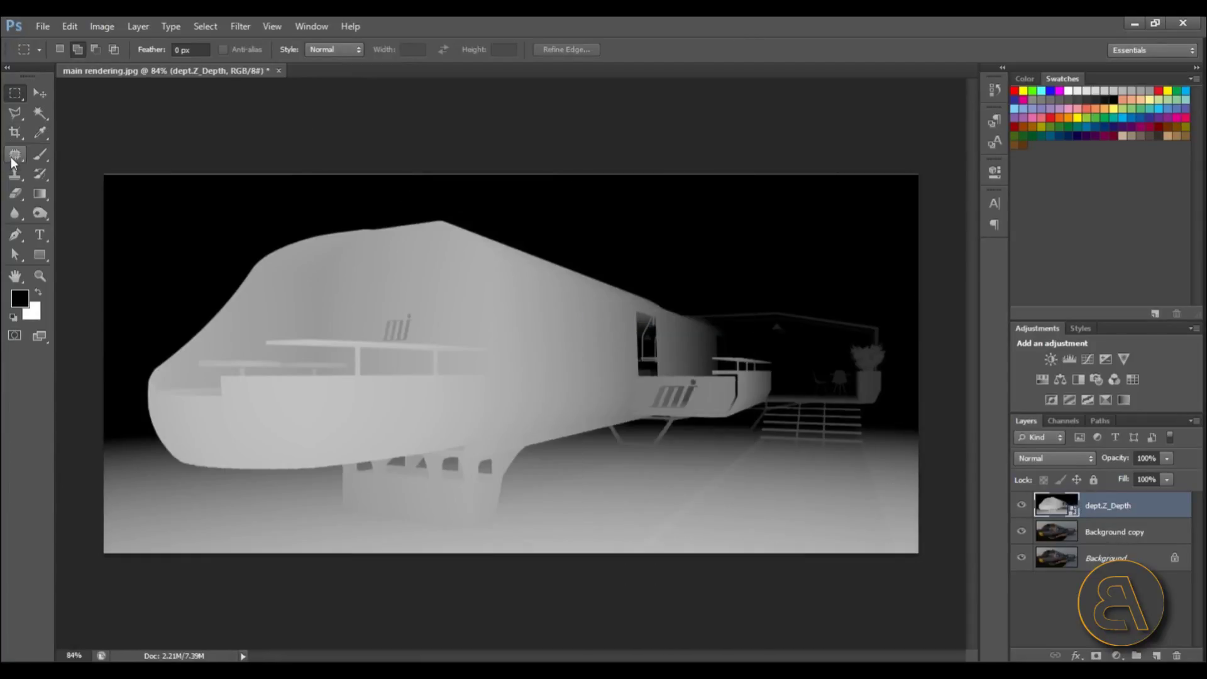
Add a Brightness/Contrast adjustment at brightness 52 above the depth map
{"action": "left_click", "coordinate": [1051, 358]}
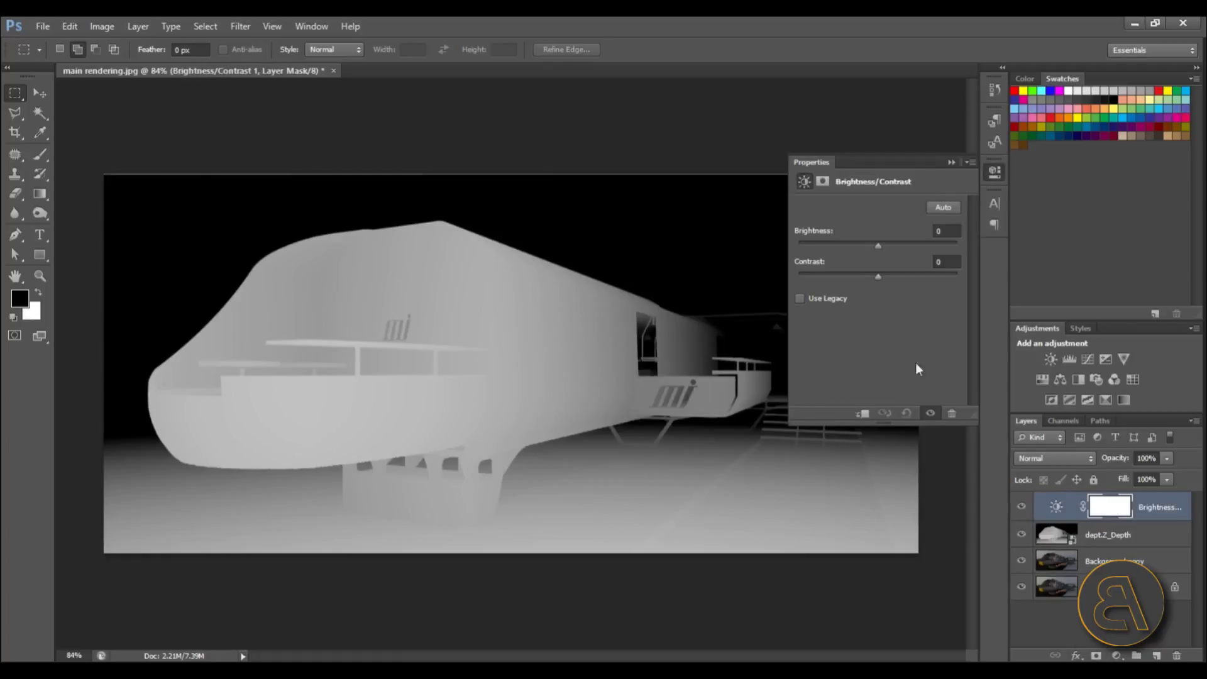
{"action": "left_click_drag", "start_coordinate": [891, 243], "coordinate": [906, 251]}
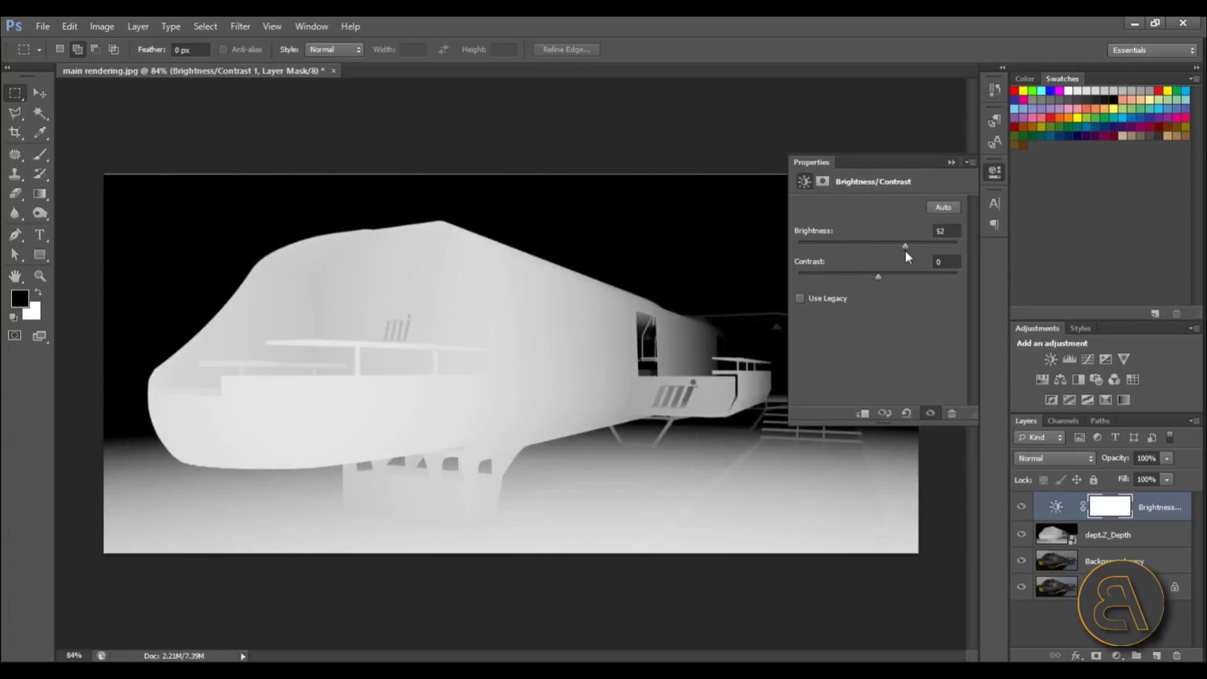
{"action": "left_click", "coordinate": [948, 166]}
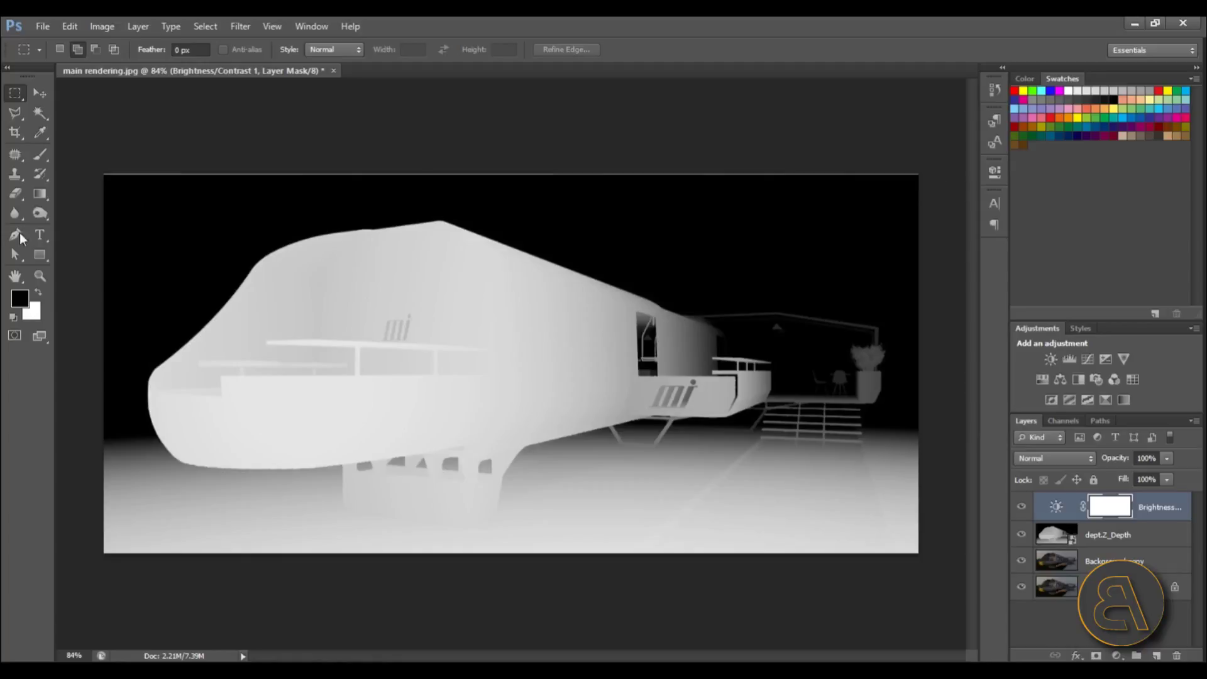
{"action": "left_click_drag", "start_coordinate": [89, 164], "coordinate": [924, 646]}
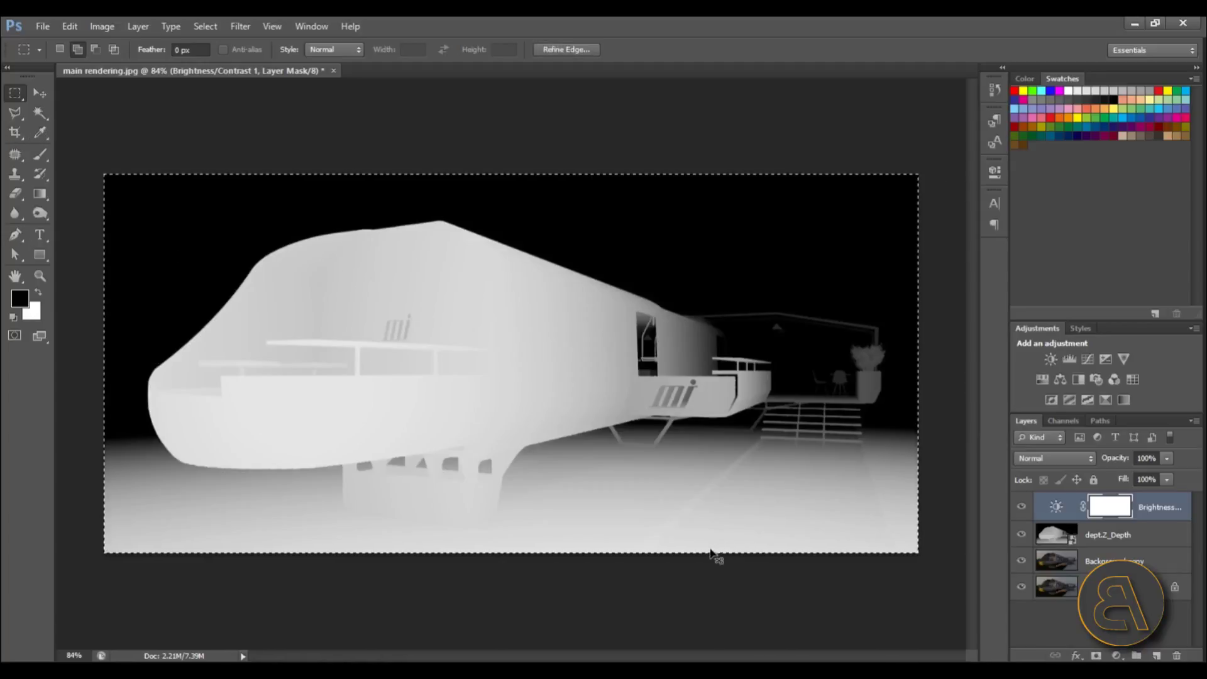
Hide the Brightness/Contrast and dept.Z_Depth layers and add a layer mask to Background copy
{"action": "left_click", "coordinate": [1021, 506]}
{"action": "left_click", "coordinate": [1022, 535]}
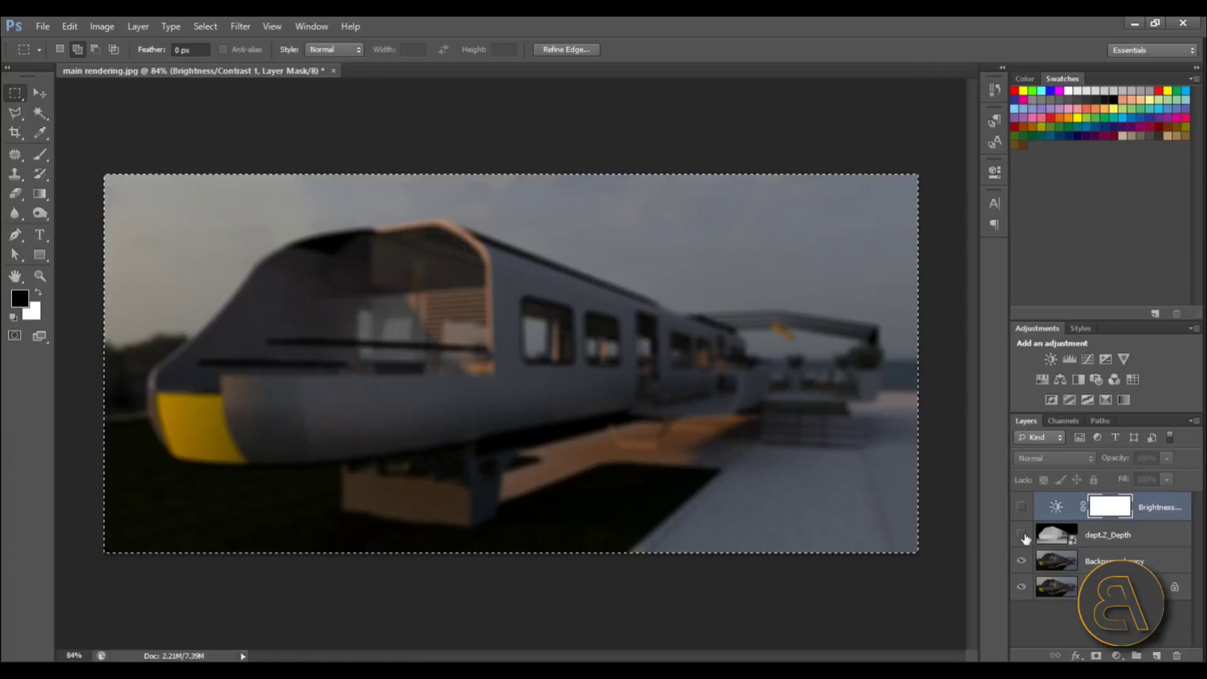
{"action": "left_click", "coordinate": [1106, 561]}
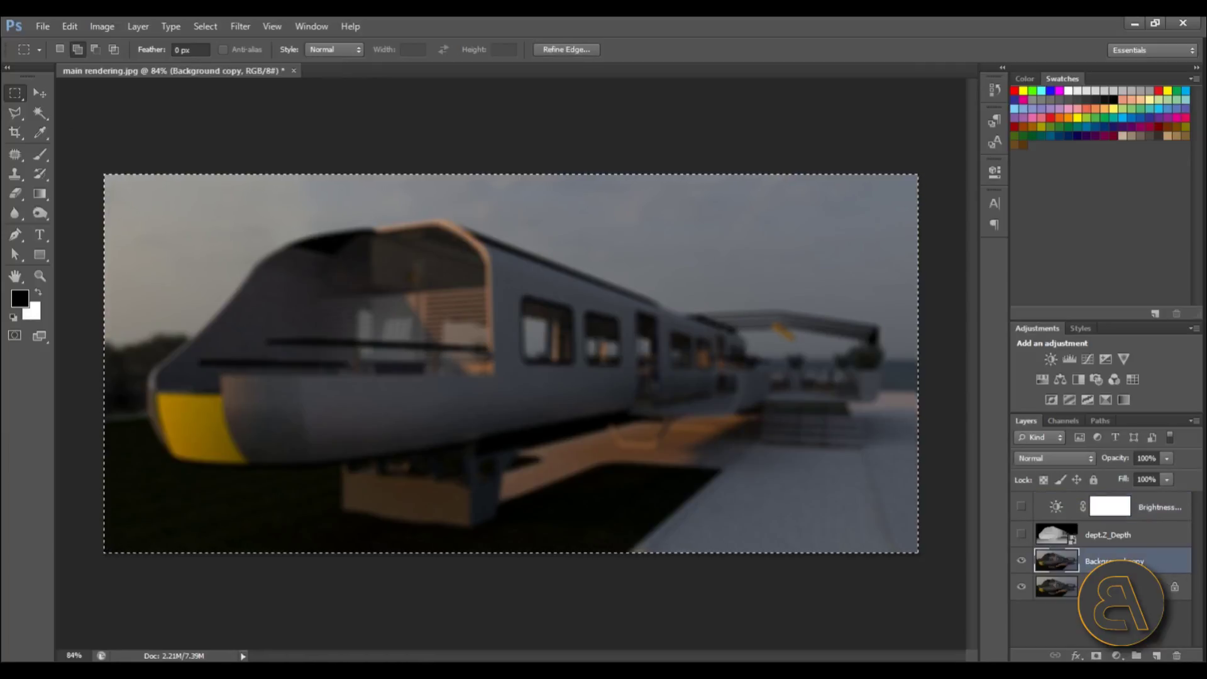
{"action": "left_click", "coordinate": [1096, 655]}
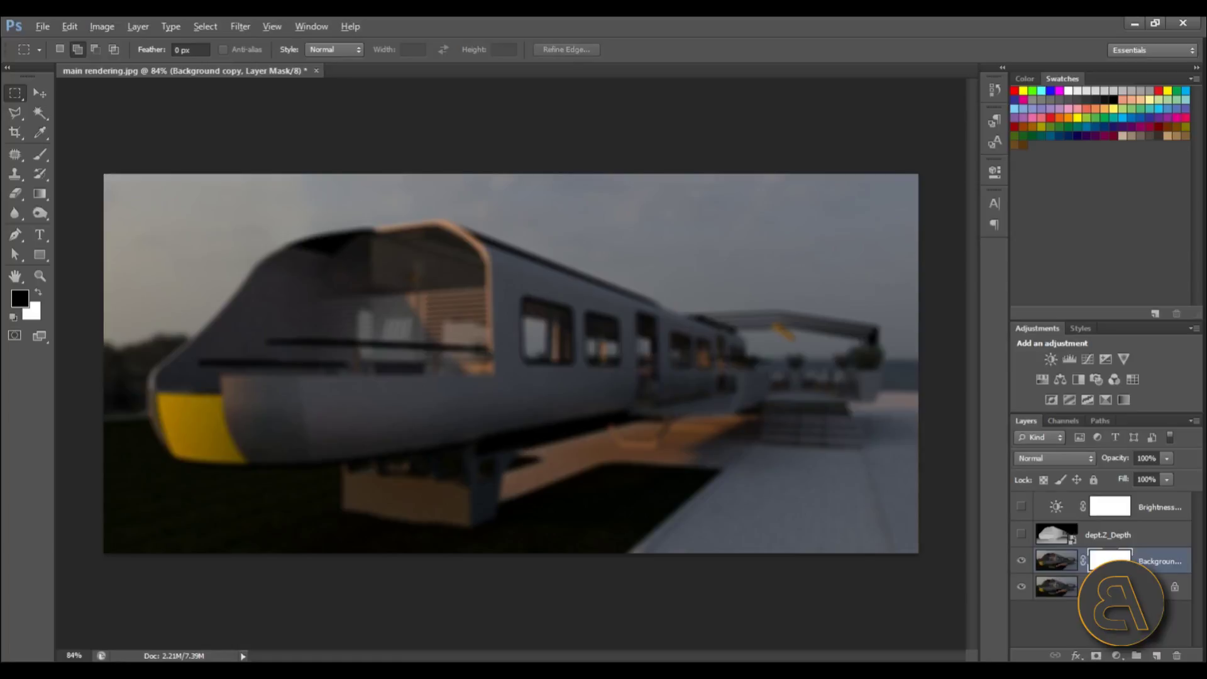
Undo the earlier change to the Background copy mask using Edit > Undo
{"action": "left_click", "coordinate": [1109, 560], "text": "alt"}
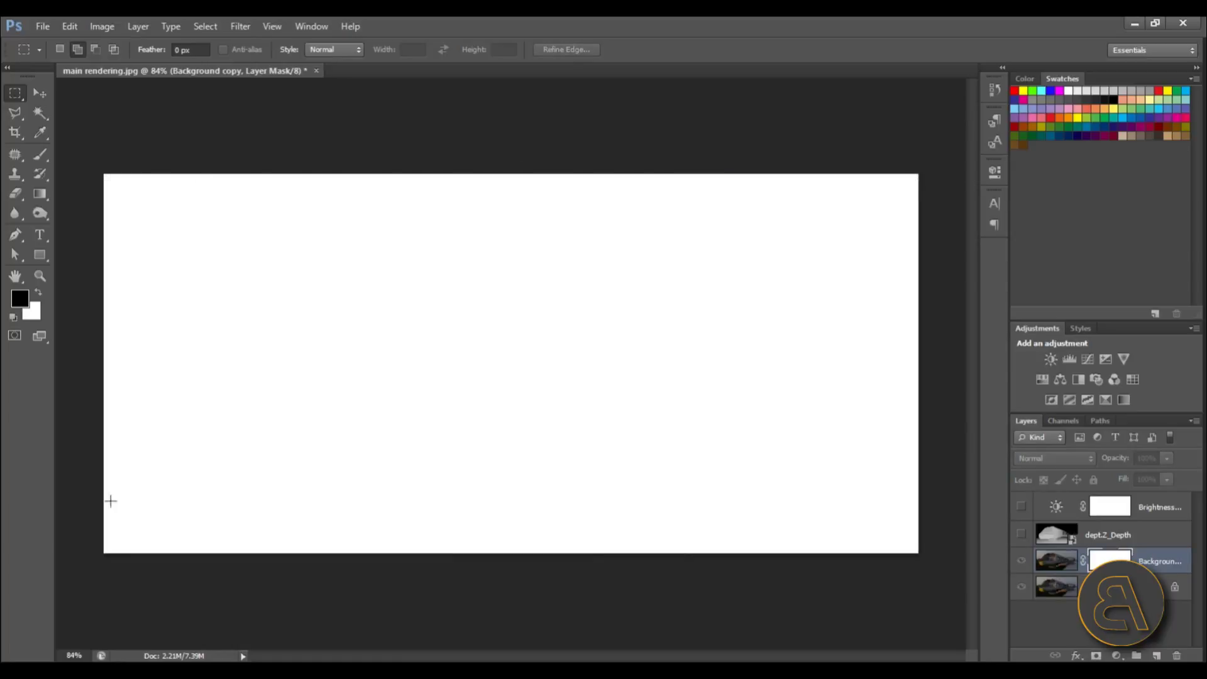
{"action": "key", "text": "ctrl+a"}
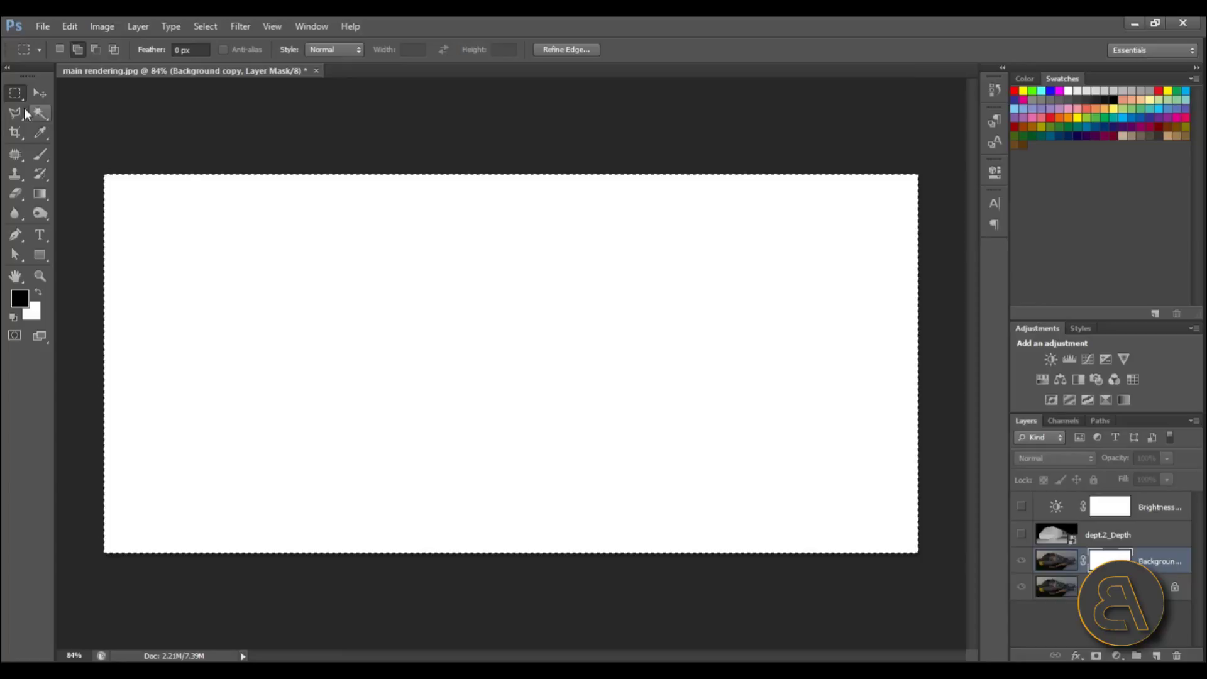
{"action": "left_click", "coordinate": [60, 29]}
{"action": "left_click", "coordinate": [65, 29]}
{"action": "left_click", "coordinate": [67, 28]}
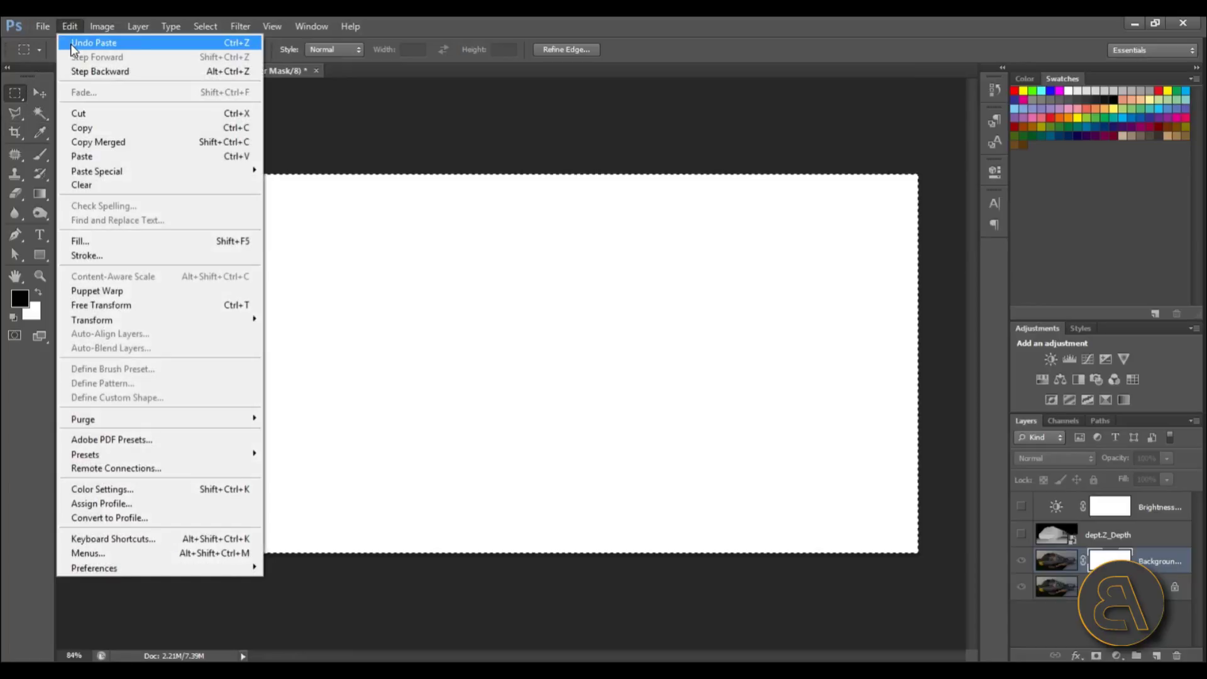
{"action": "left_click", "coordinate": [72, 45]}
{"action": "left_click", "coordinate": [73, 29]}
{"action": "left_click", "coordinate": [73, 44]}
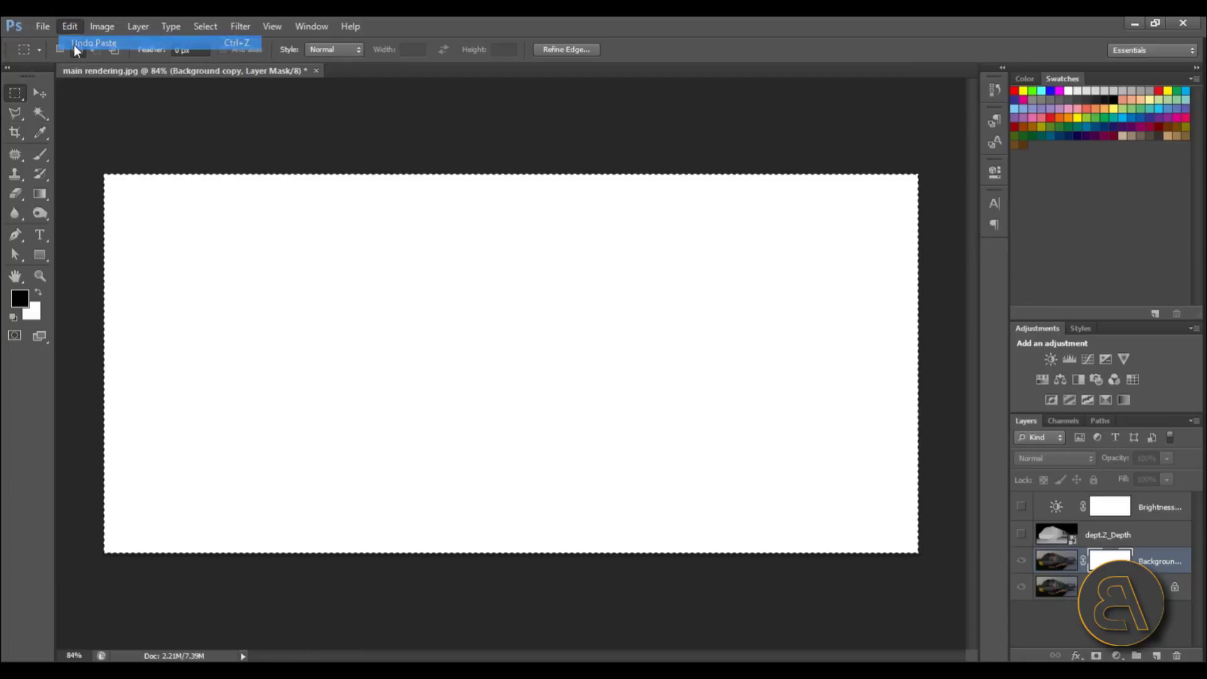
{"action": "left_click", "coordinate": [65, 25]}
{"action": "left_click", "coordinate": [82, 42]}
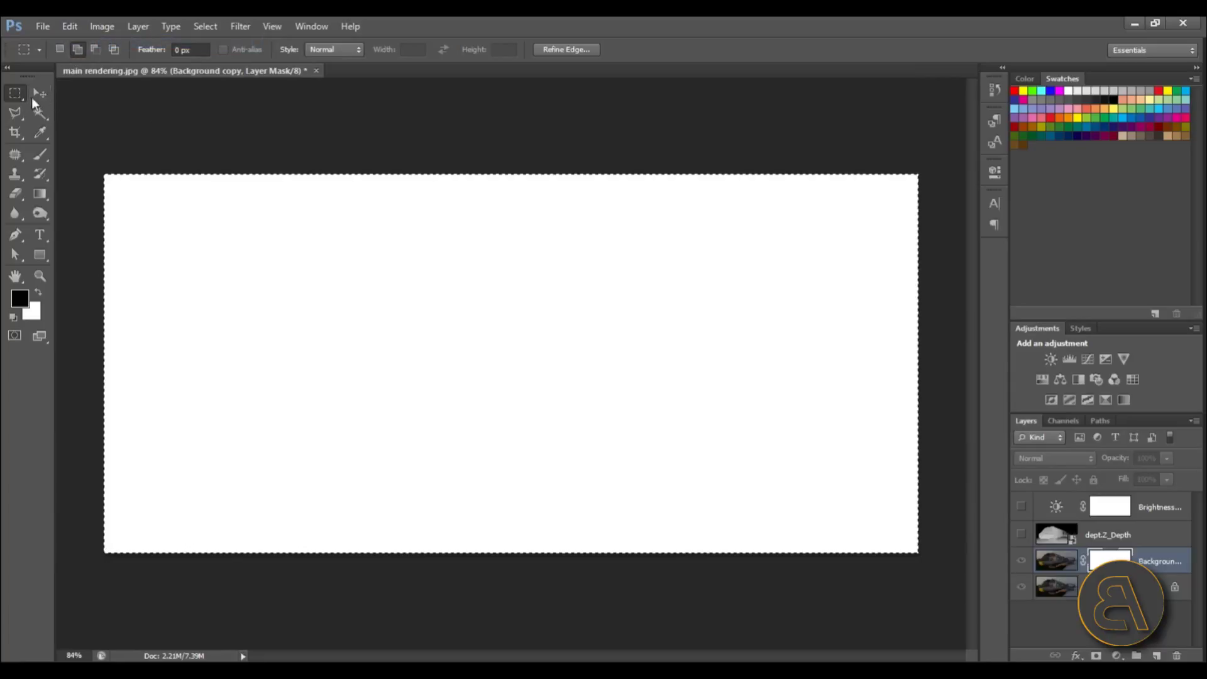
Show the dept.Z_Depth and brightness layers and rasterize the depth-map smart object
{"action": "left_click", "coordinate": [1057, 560]}
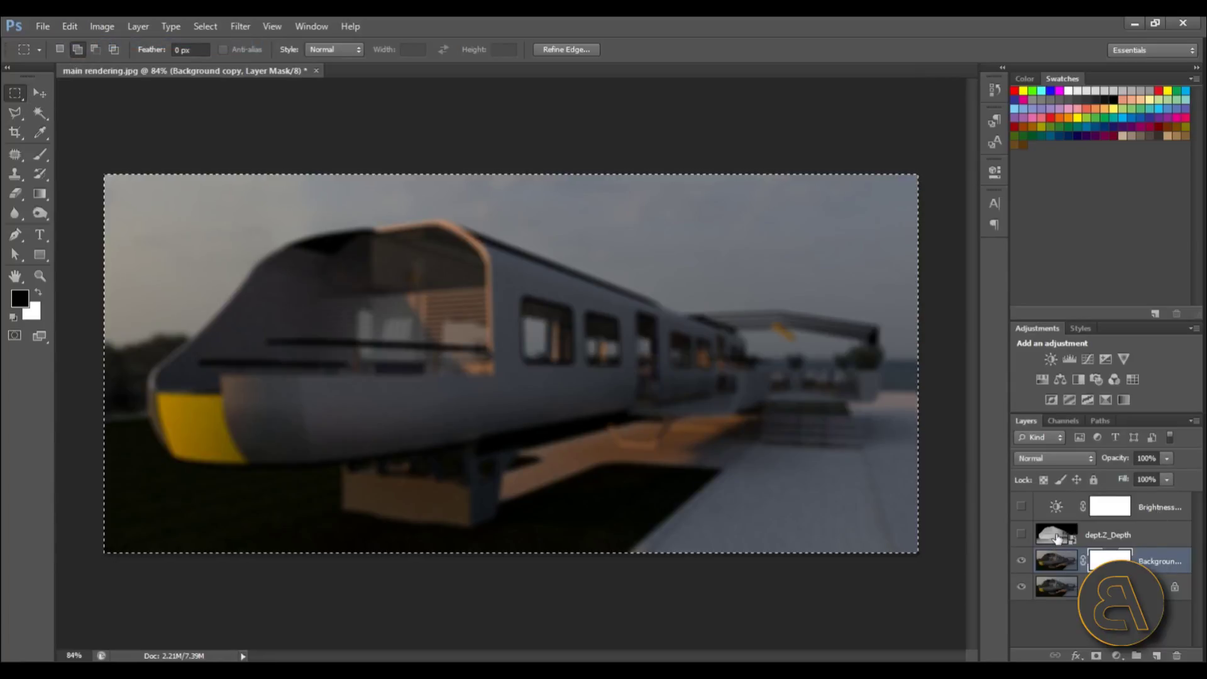
{"action": "left_click", "coordinate": [1056, 539]}
{"action": "left_click", "coordinate": [1021, 535]}
{"action": "left_click", "coordinate": [1022, 507]}
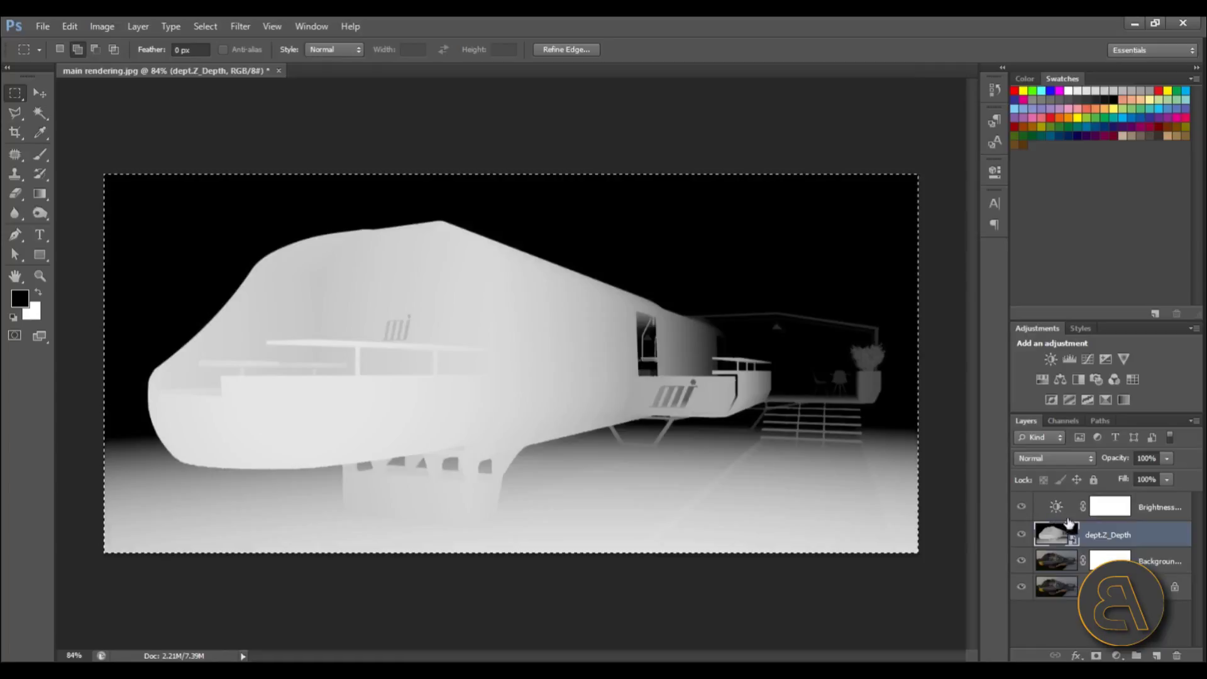
{"action": "left_click", "coordinate": [15, 194]}
{"action": "left_click", "coordinate": [228, 243]}
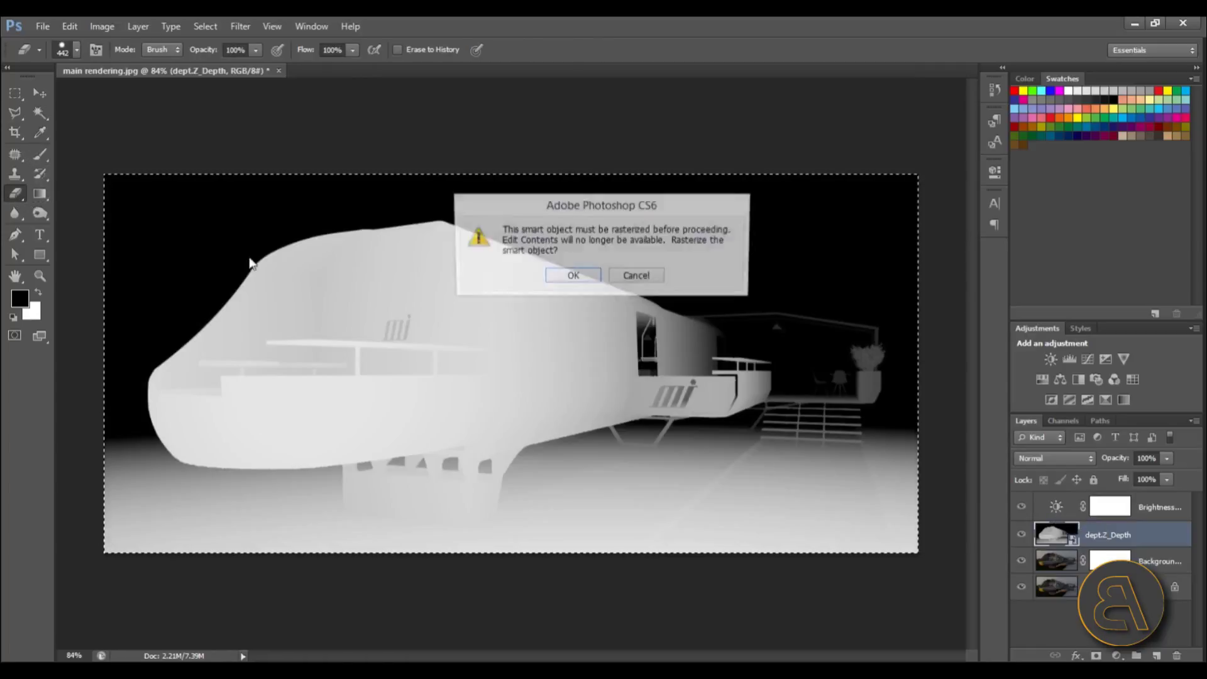
{"action": "left_click", "coordinate": [573, 277]}
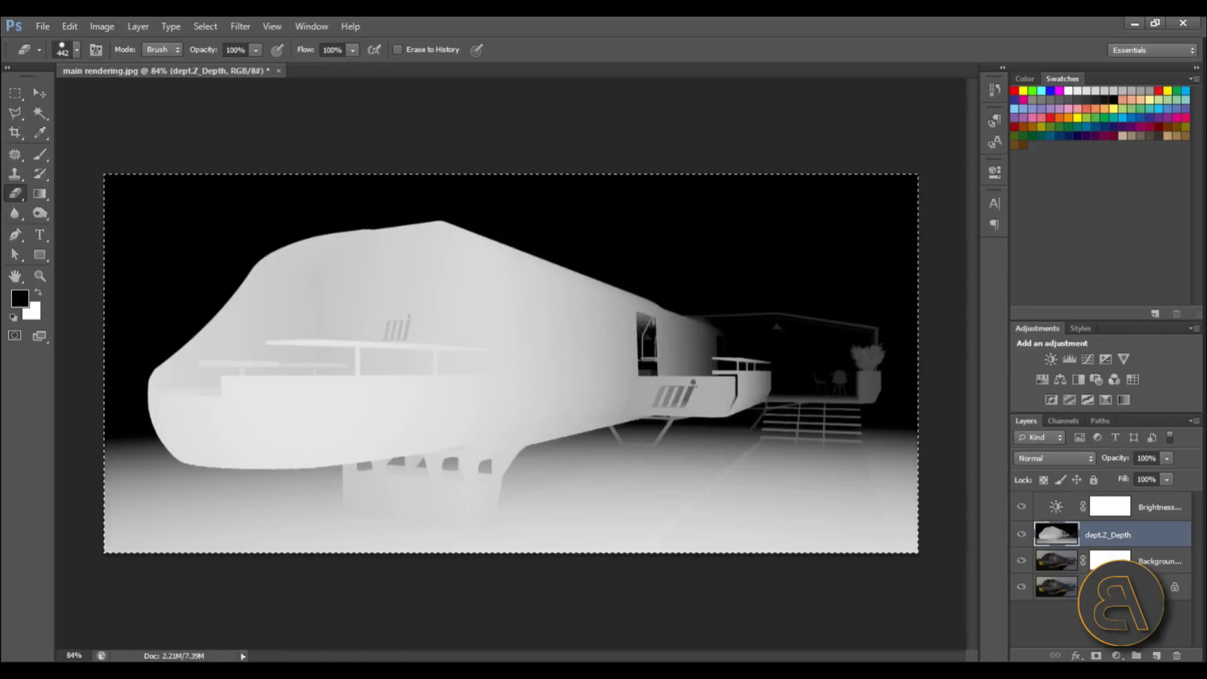
Hide both layers again and paste the depth map into the Background copy mask
{"action": "left_click", "coordinate": [1021, 534]}
{"action": "left_click", "coordinate": [1022, 507]}
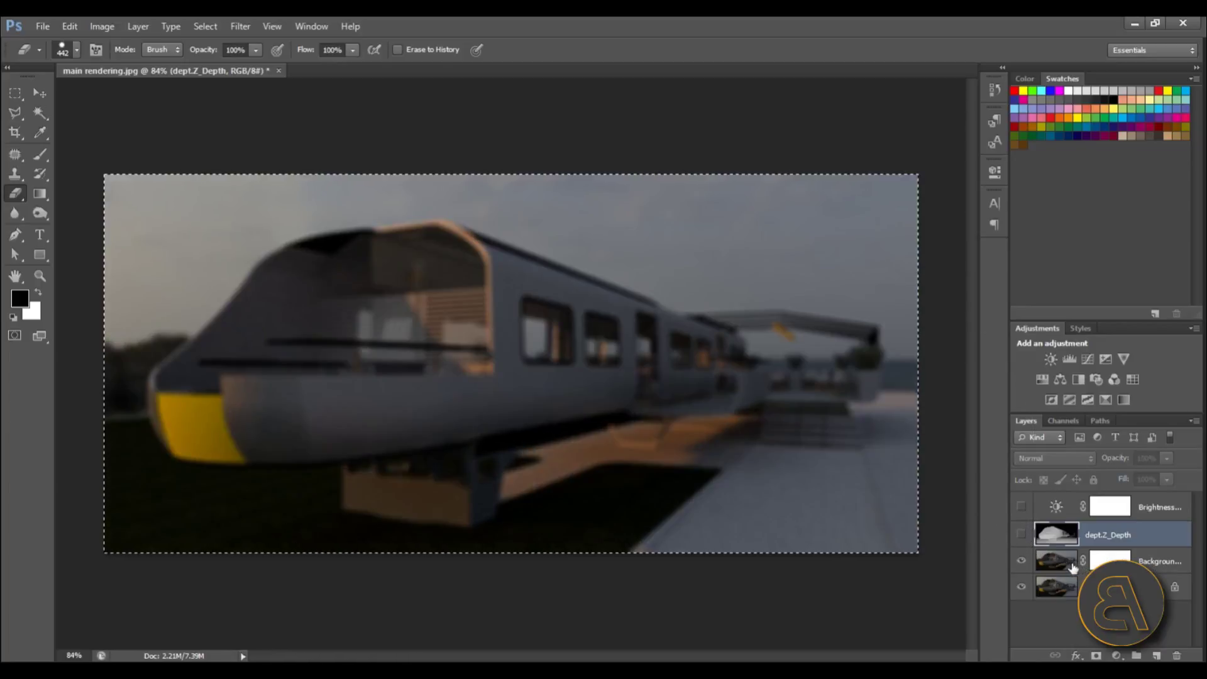
{"action": "left_click", "coordinate": [1110, 562]}
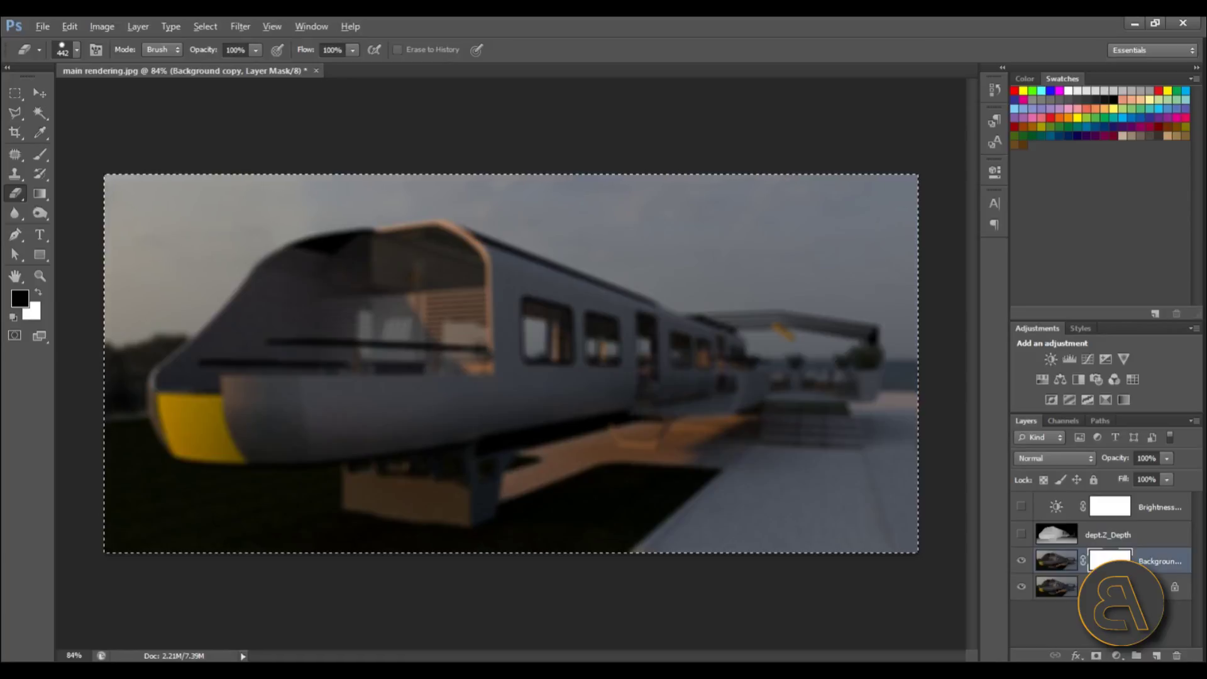
{"action": "left_click", "coordinate": [1110, 561], "text": "alt"}
{"action": "key", "text": "ctrl+v"}
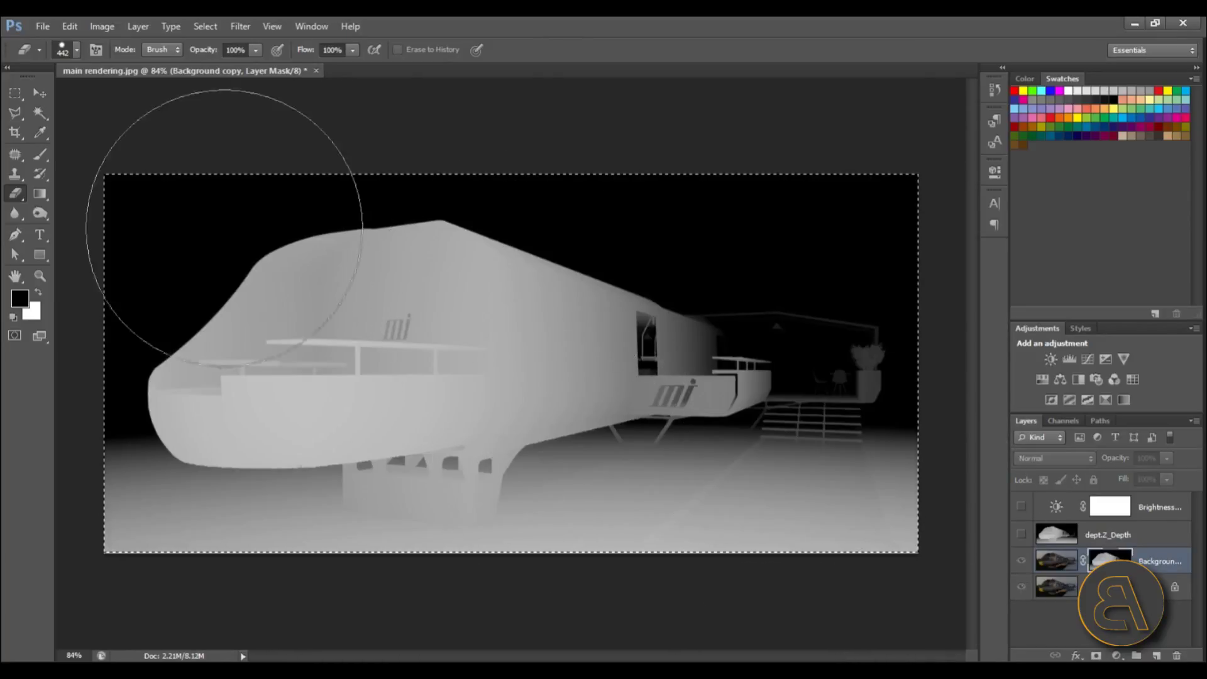
Deselect the selection around the image using the Rectangular Marquee
{"action": "left_click", "coordinate": [15, 93]}
{"action": "right_click", "coordinate": [314, 250]}
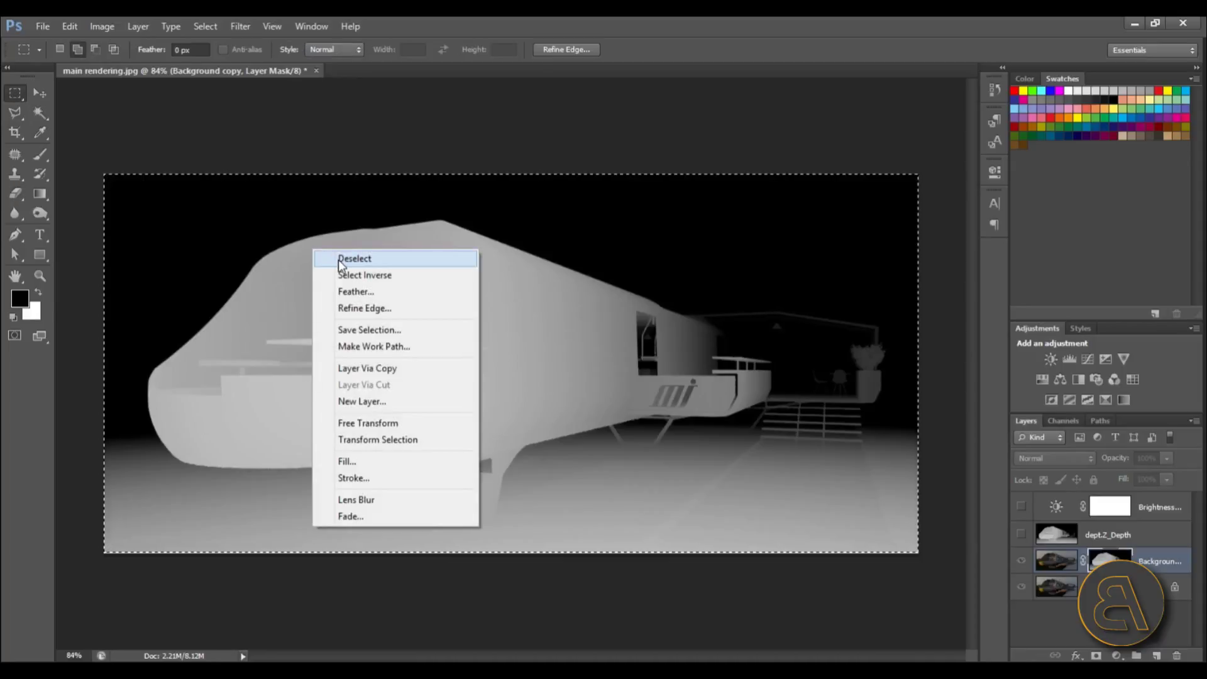
{"action": "left_click", "coordinate": [340, 262]}
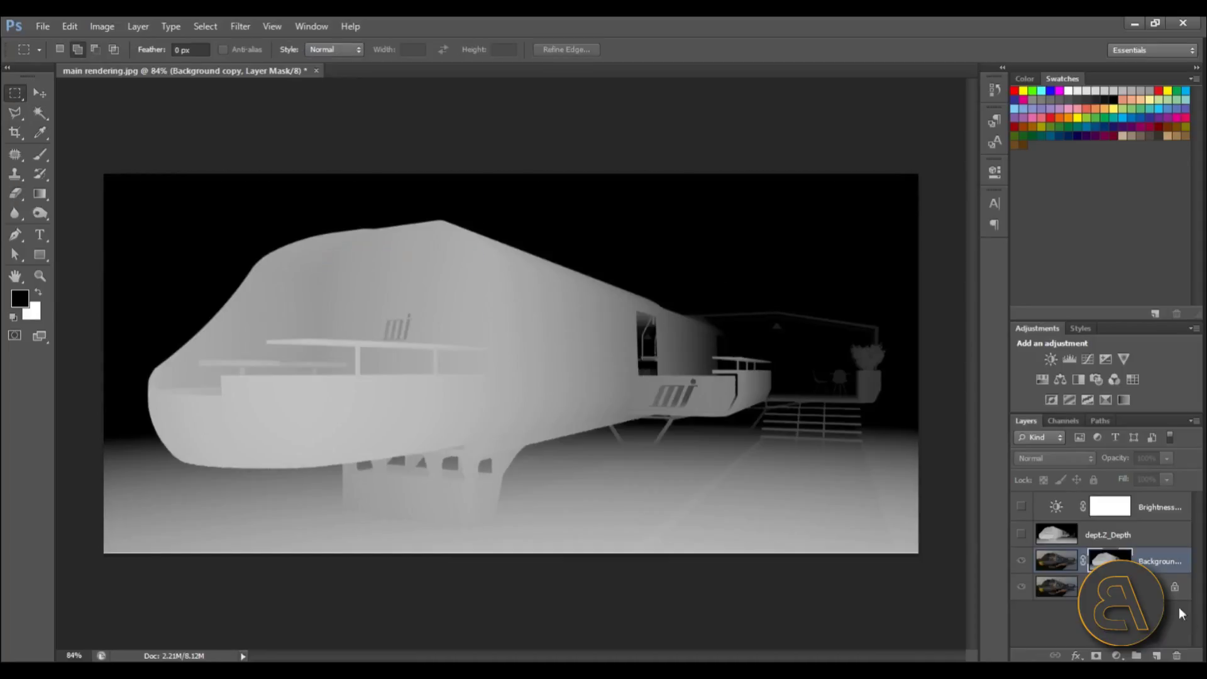
Return to the colour render layer and zoom to check the blurred result
{"action": "left_click", "coordinate": [1055, 561]}
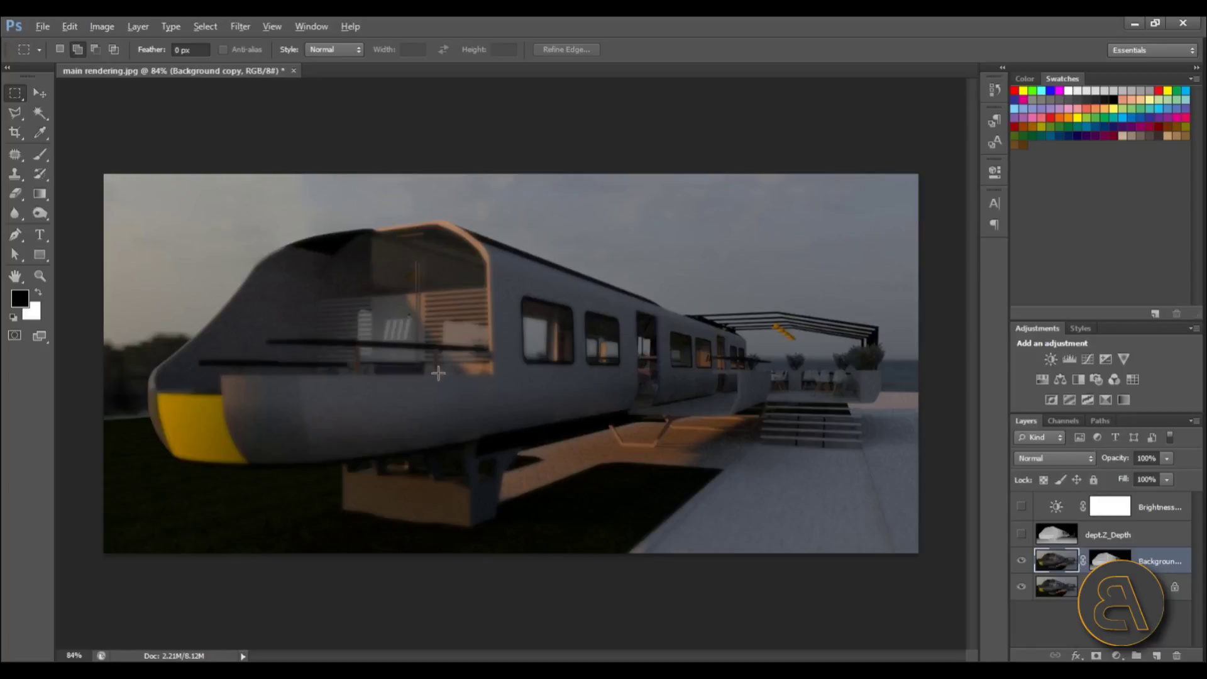
{"action": "scroll", "coordinate": [723, 352], "scroll_direction": "up", "scroll_amount": 3, "text": "alt"}
{"action": "scroll", "coordinate": [787, 348], "scroll_direction": "down", "scroll_amount": 3, "text": "alt"}
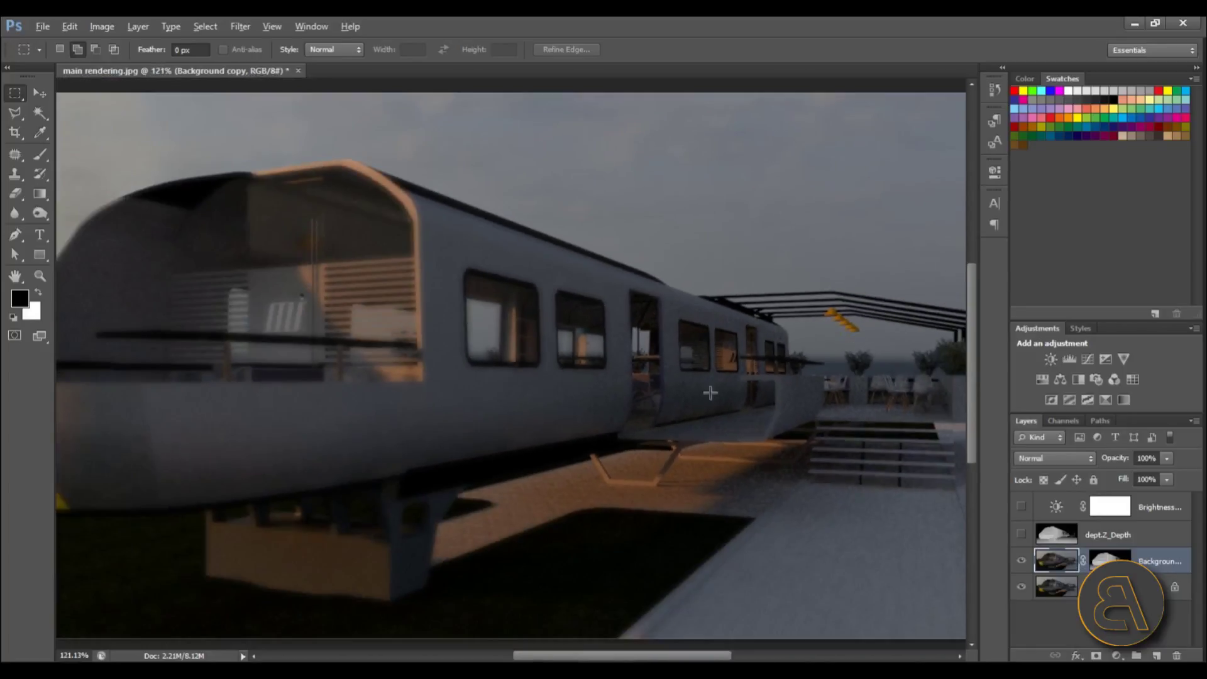
{"action": "scroll", "coordinate": [199, 373], "scroll_direction": "up", "scroll_amount": 1, "text": "alt"}
{"action": "scroll", "coordinate": [323, 394], "scroll_direction": "down", "scroll_amount": 1, "text": "alt"}
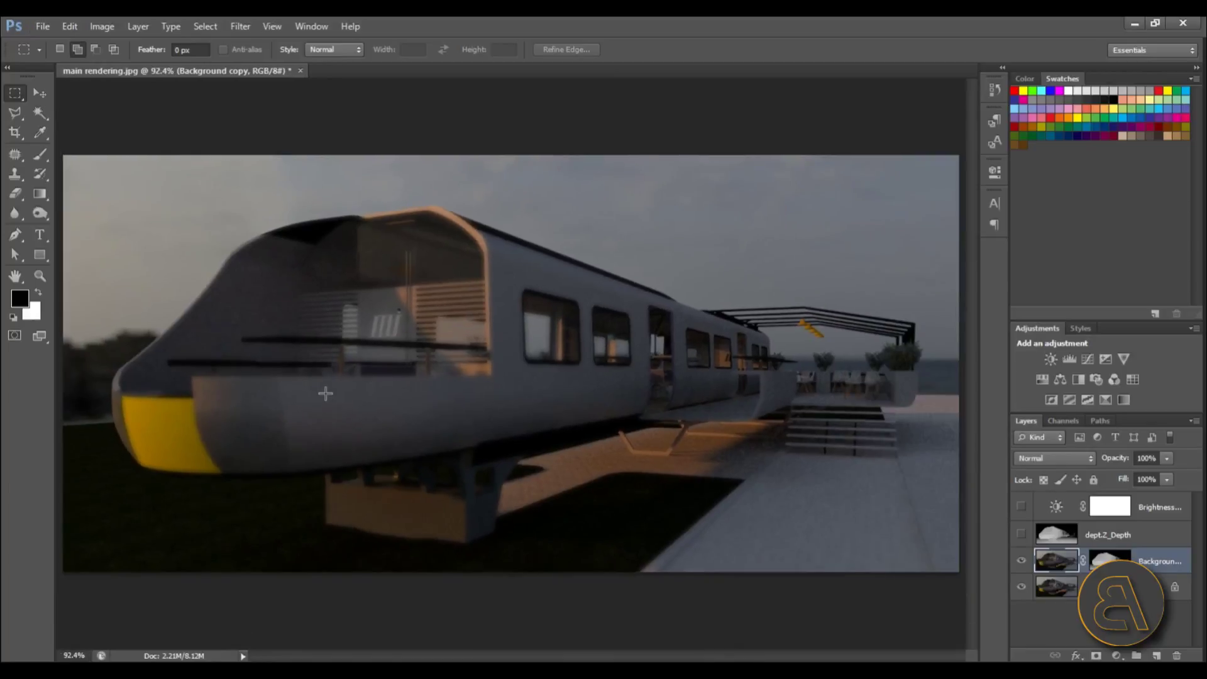
Invert the depth mask so the train nose stays sharp, then zoom to check the blur
{"action": "double_click", "coordinate": [1110, 560]}
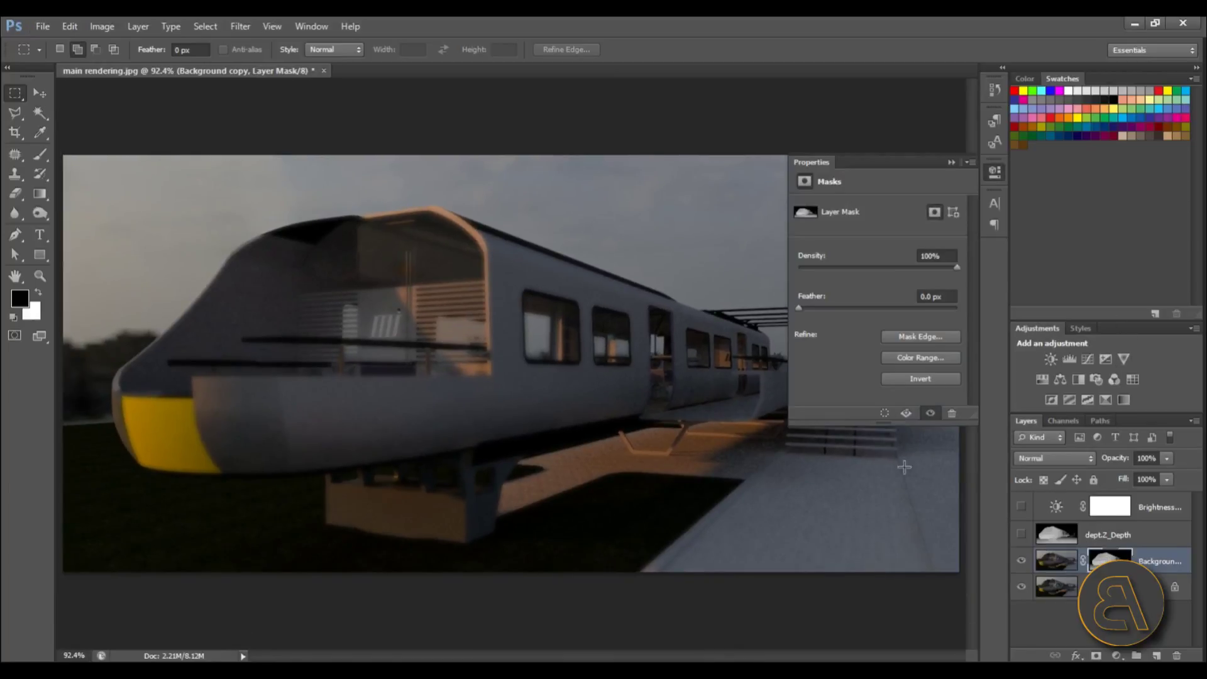
{"action": "left_click", "coordinate": [914, 380]}
{"action": "left_click", "coordinate": [951, 162]}
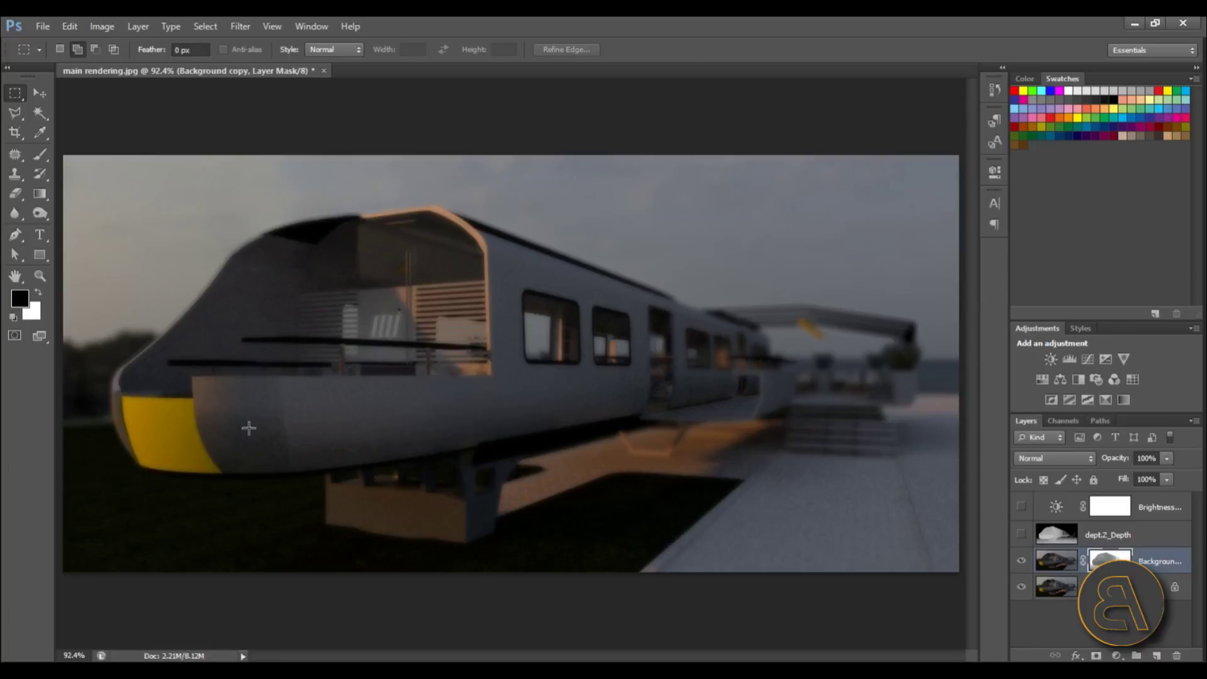
{"action": "scroll", "coordinate": [671, 485], "scroll_direction": "up", "scroll_amount": 4, "text": "alt"}
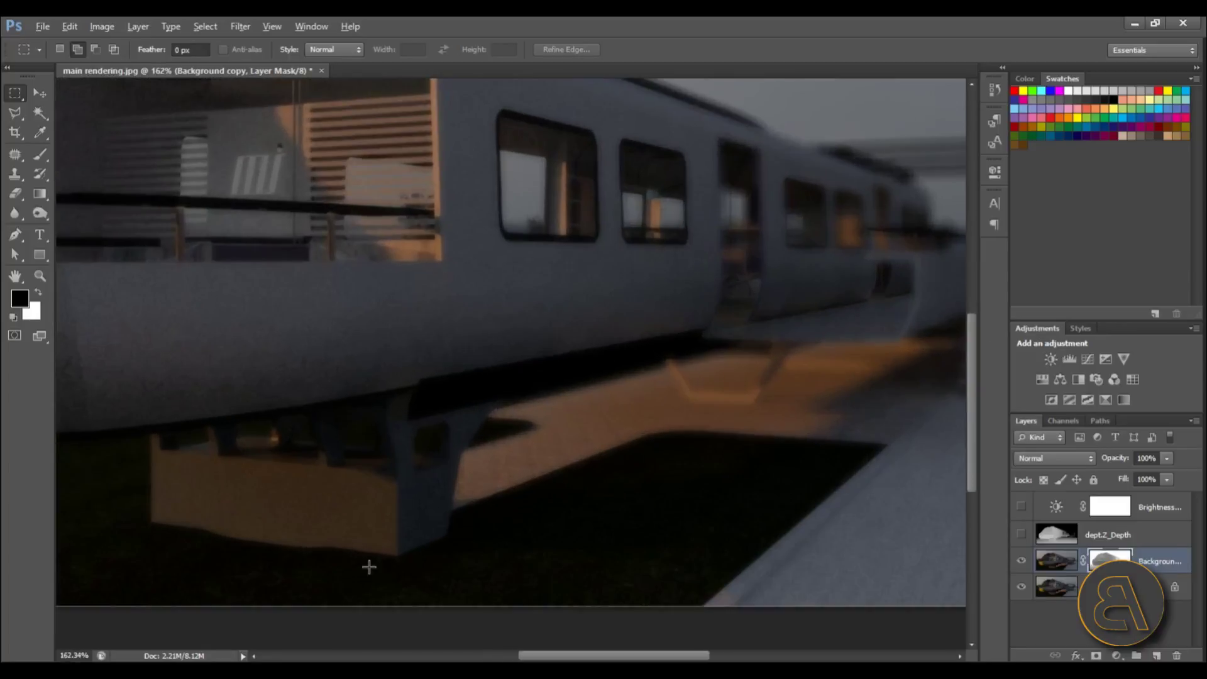
{"action": "scroll", "coordinate": [334, 553], "scroll_direction": "down", "scroll_amount": 3, "text": "alt"}
{"action": "scroll", "coordinate": [629, 572], "scroll_direction": "up", "scroll_amount": 3, "text": "alt"}
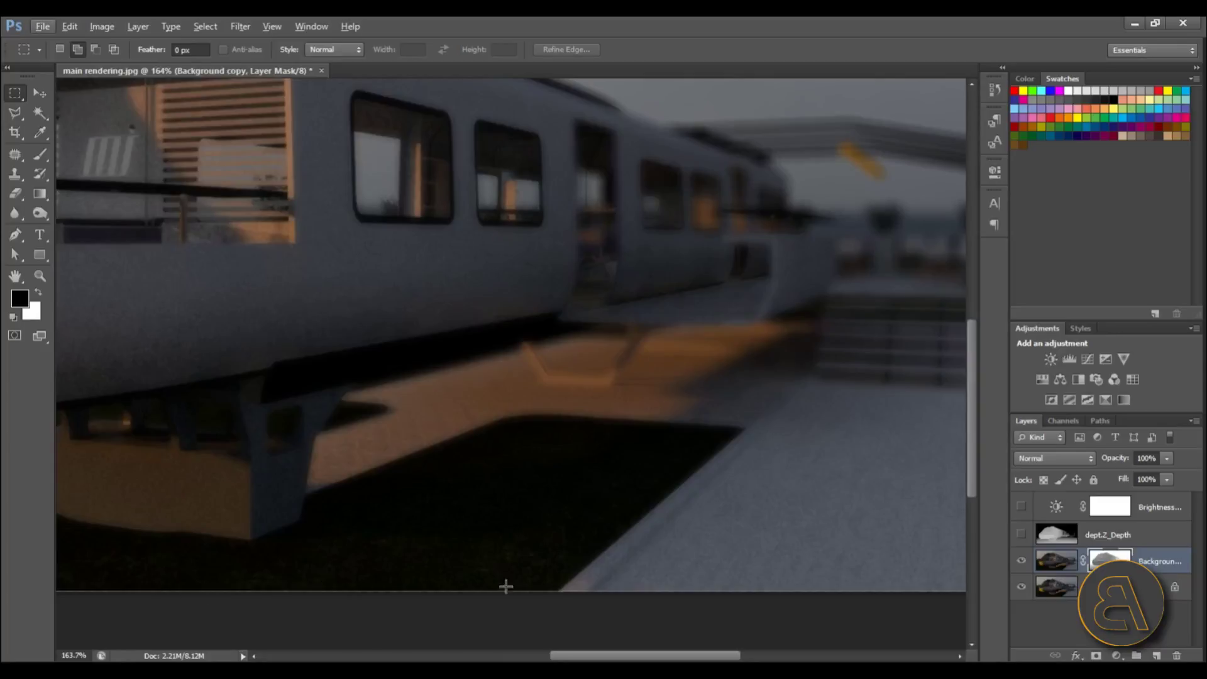
{"action": "scroll", "coordinate": [757, 428], "scroll_direction": "down", "scroll_amount": 1, "text": "alt"}
{"action": "scroll", "coordinate": [757, 428], "scroll_direction": "down", "scroll_amount": 3, "text": "alt"}
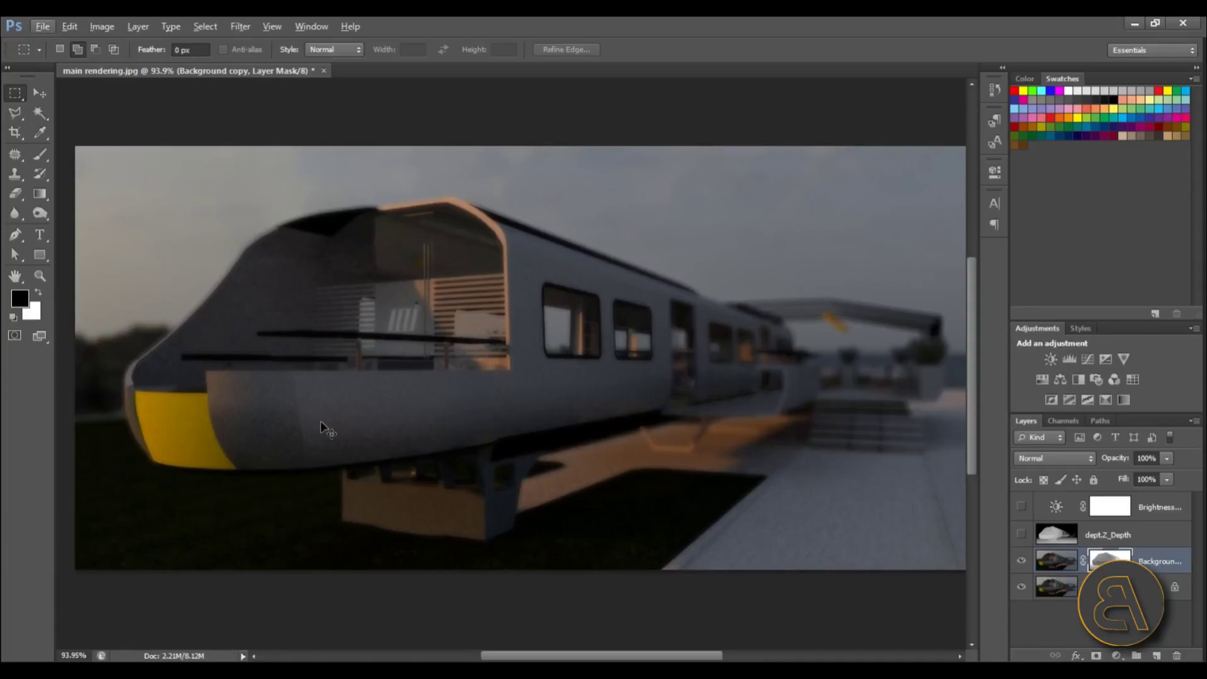
{"action": "scroll", "coordinate": [325, 421], "scroll_direction": "up", "scroll_amount": 1, "text": "alt"}
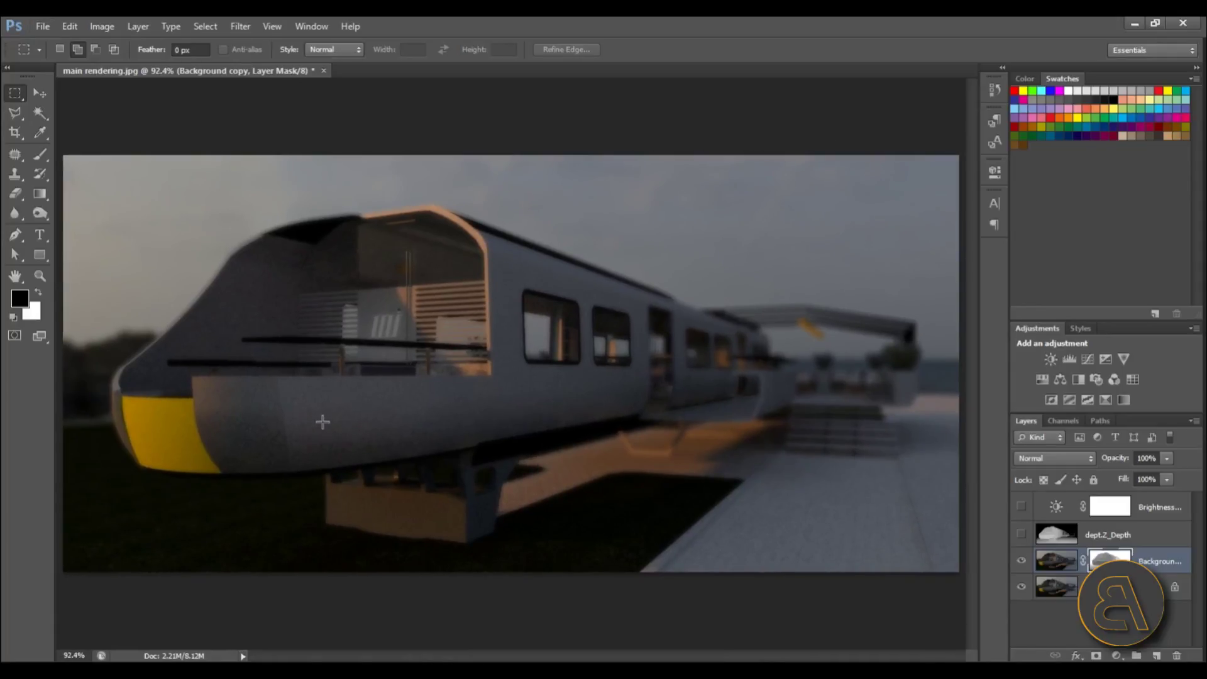
Add a Color Lookup layer using TealOrangePlusContrast.3DL at about 41% fill
{"action": "left_click", "coordinate": [1131, 379]}
{"action": "left_click", "coordinate": [914, 210]}
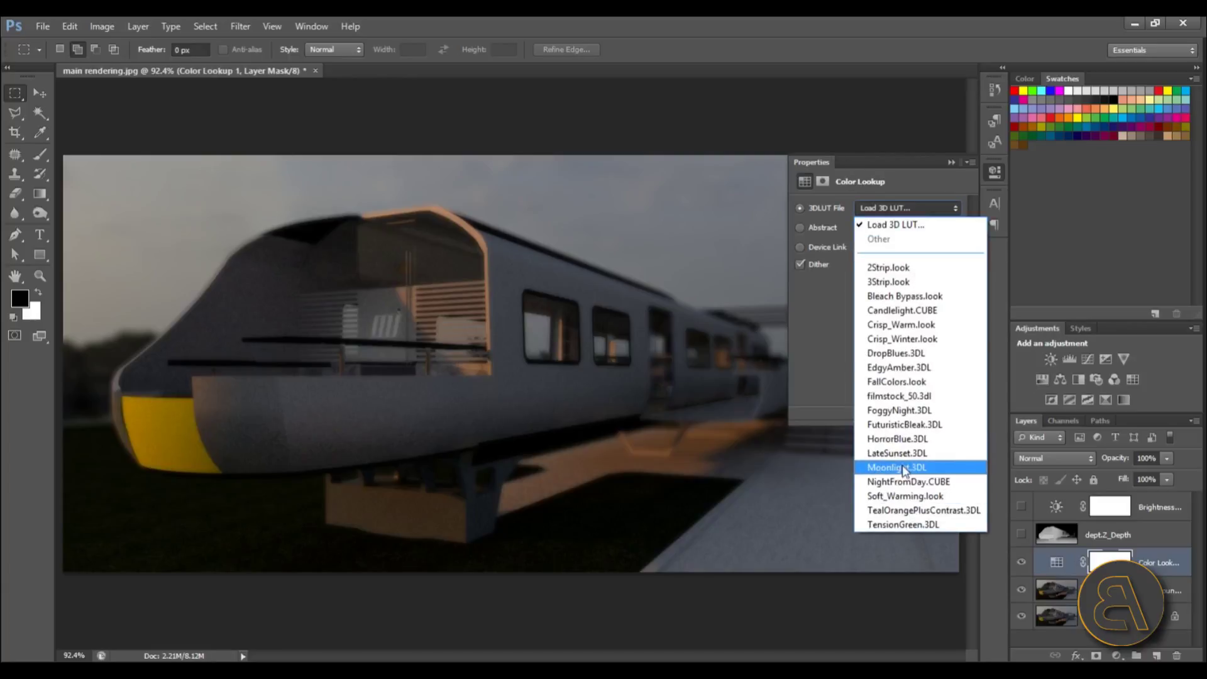
{"action": "left_click", "coordinate": [904, 502]}
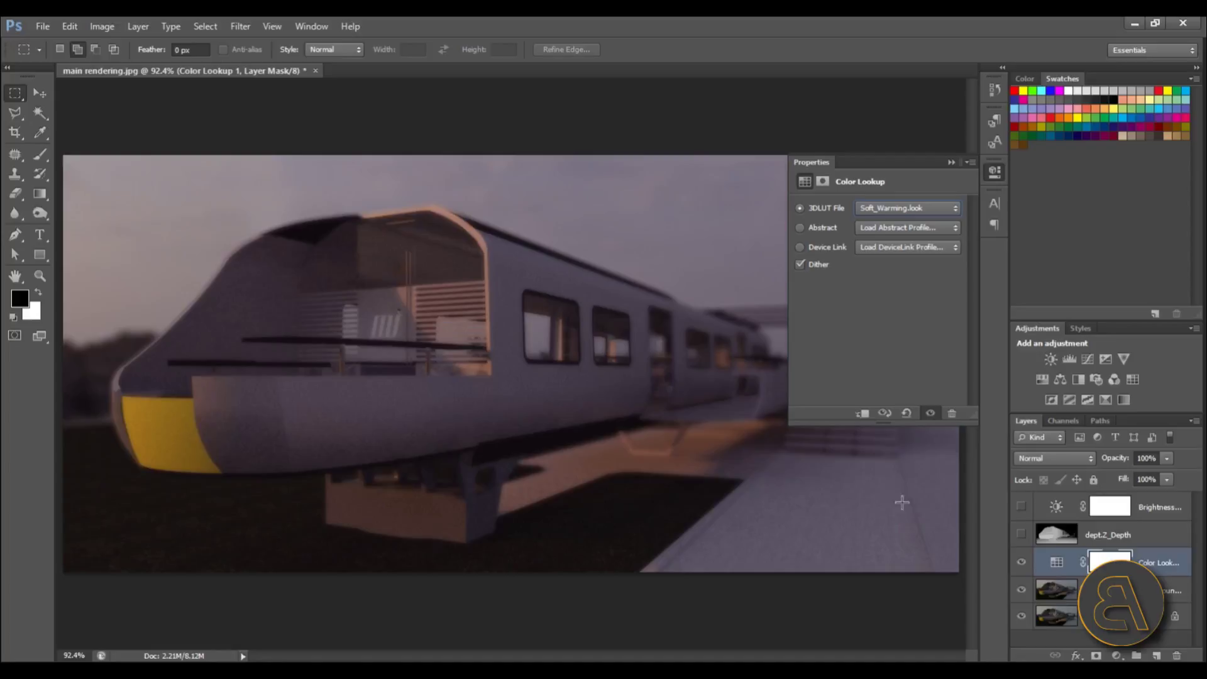
{"action": "left_click", "coordinate": [896, 213]}
{"action": "left_click", "coordinate": [913, 511]}
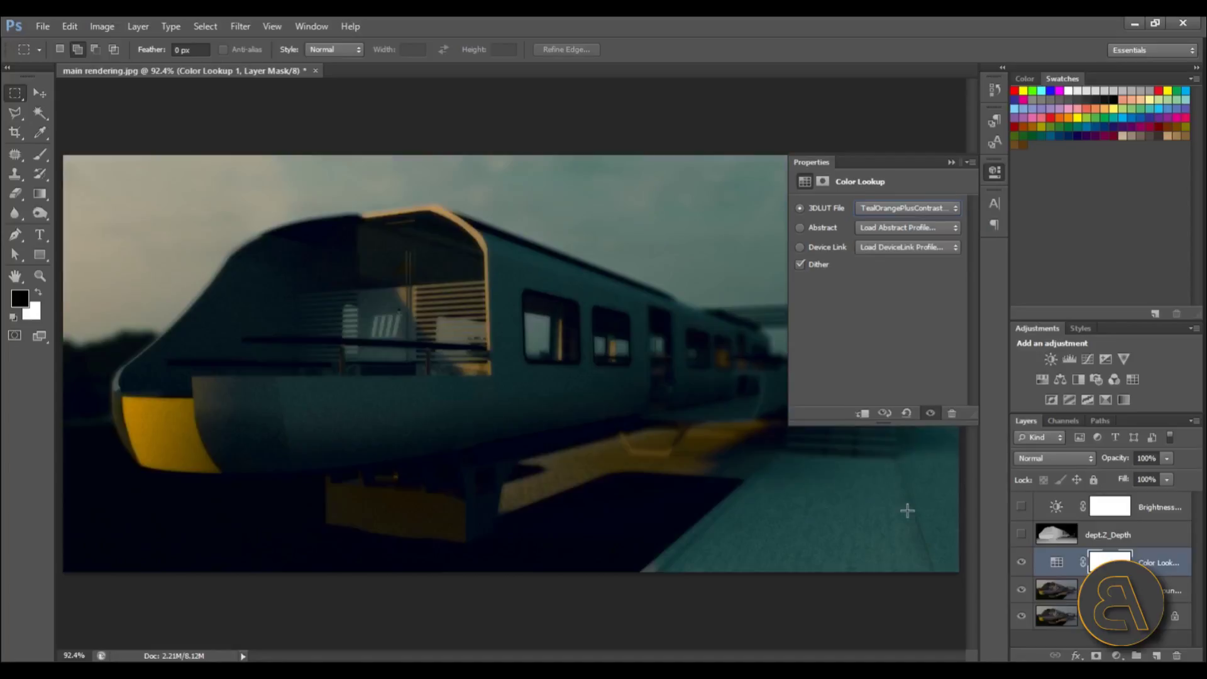
{"action": "left_click", "coordinate": [995, 171]}
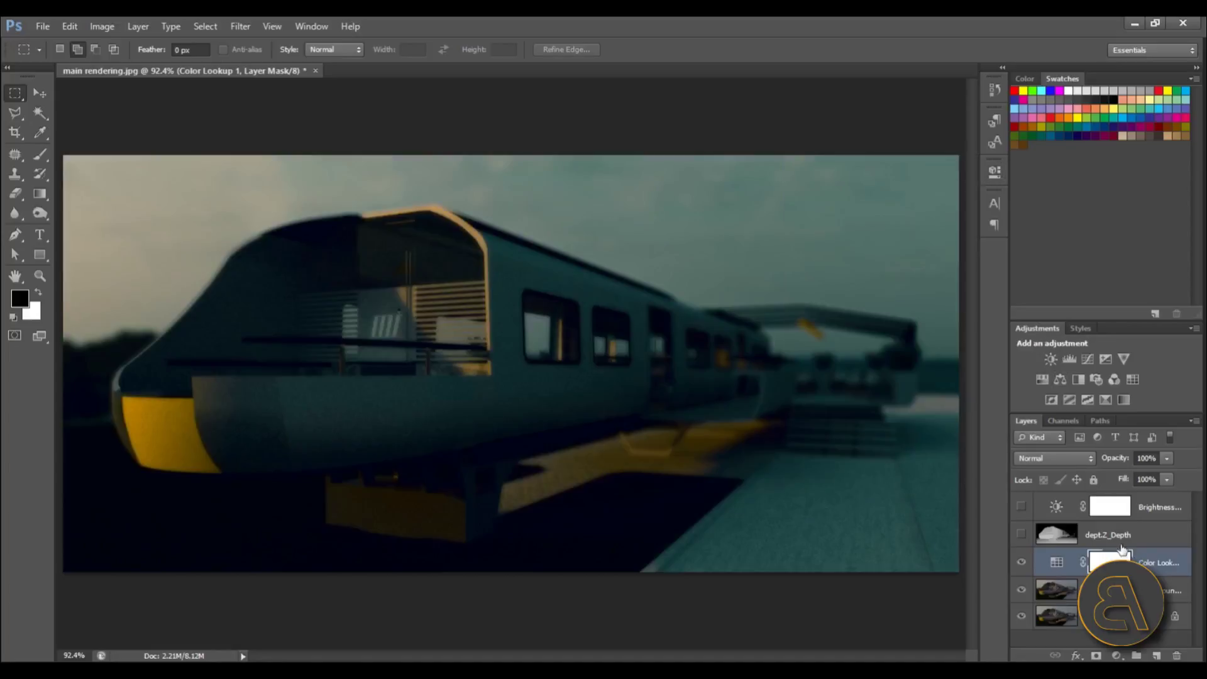
{"action": "left_click", "coordinate": [1167, 479]}
{"action": "left_click_drag", "start_coordinate": [1163, 495], "coordinate": [1126, 496]}
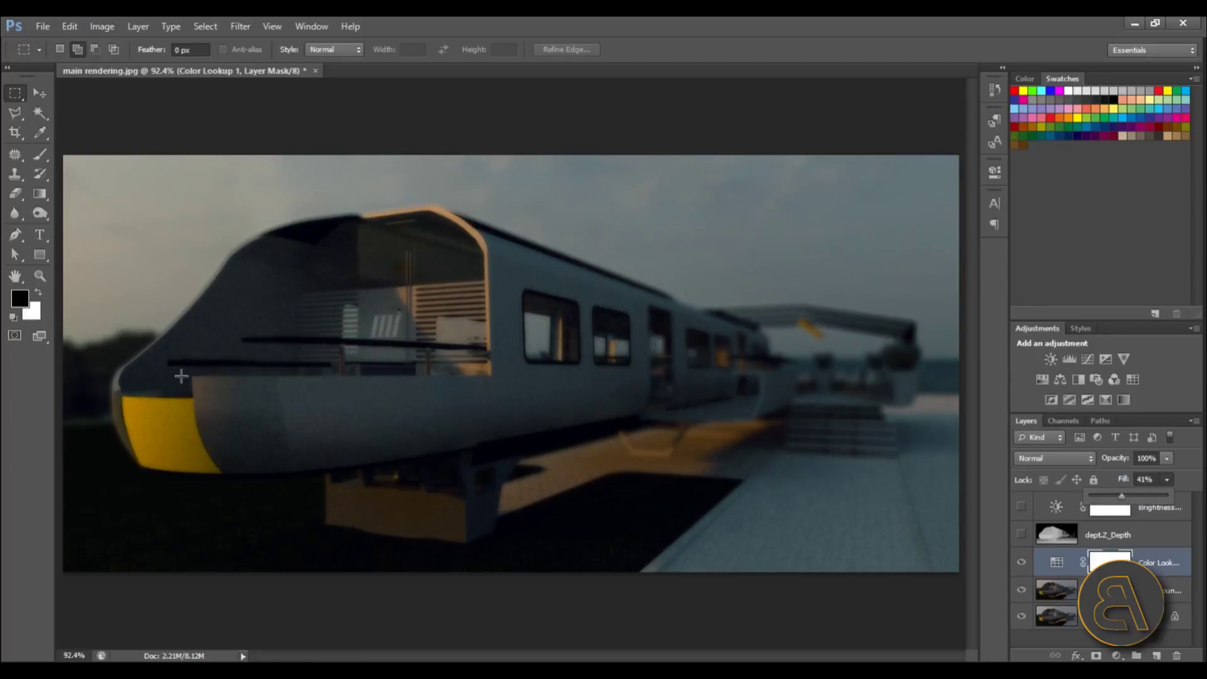
{"action": "left_click", "coordinate": [1168, 479]}
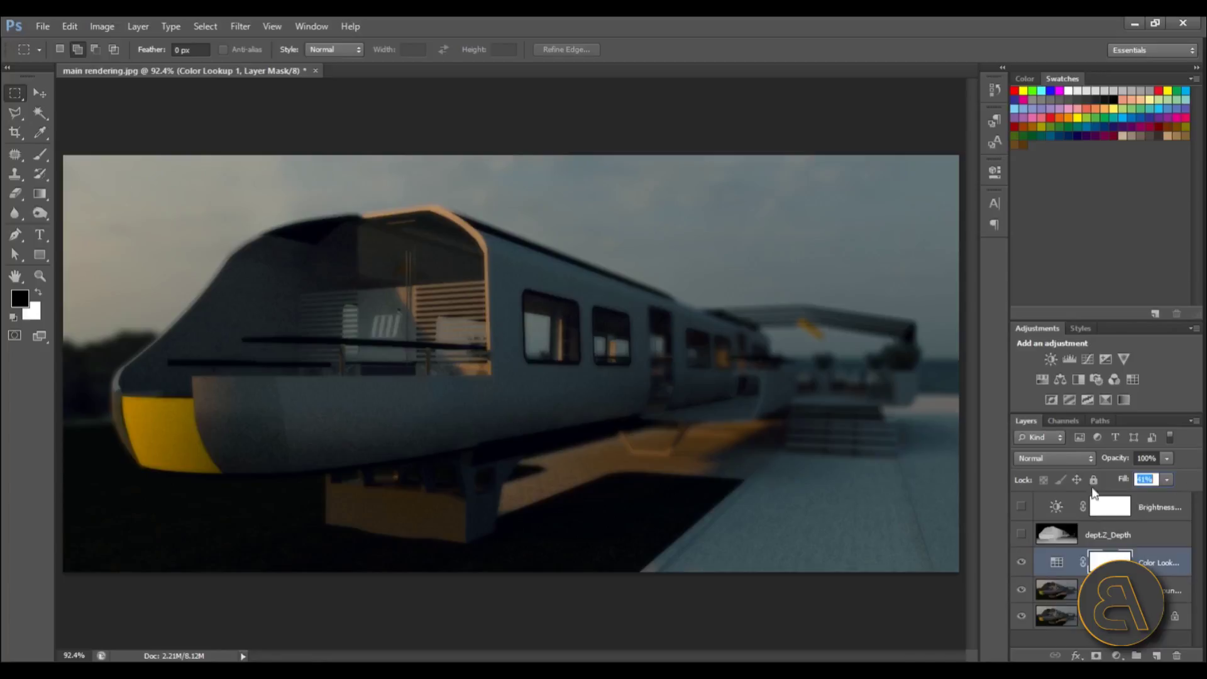
Add a Brightness/Contrast adjustment layer with brightness 55
{"action": "left_click", "coordinate": [1049, 361]}
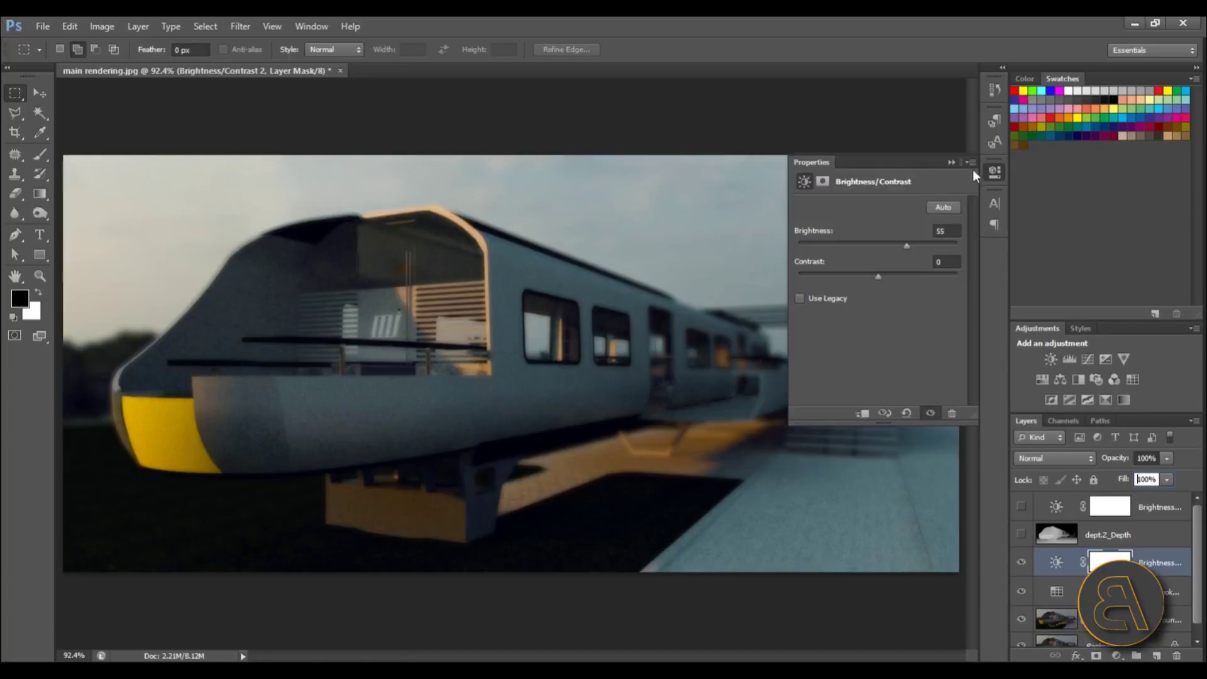
{"action": "left_click", "coordinate": [961, 164]}
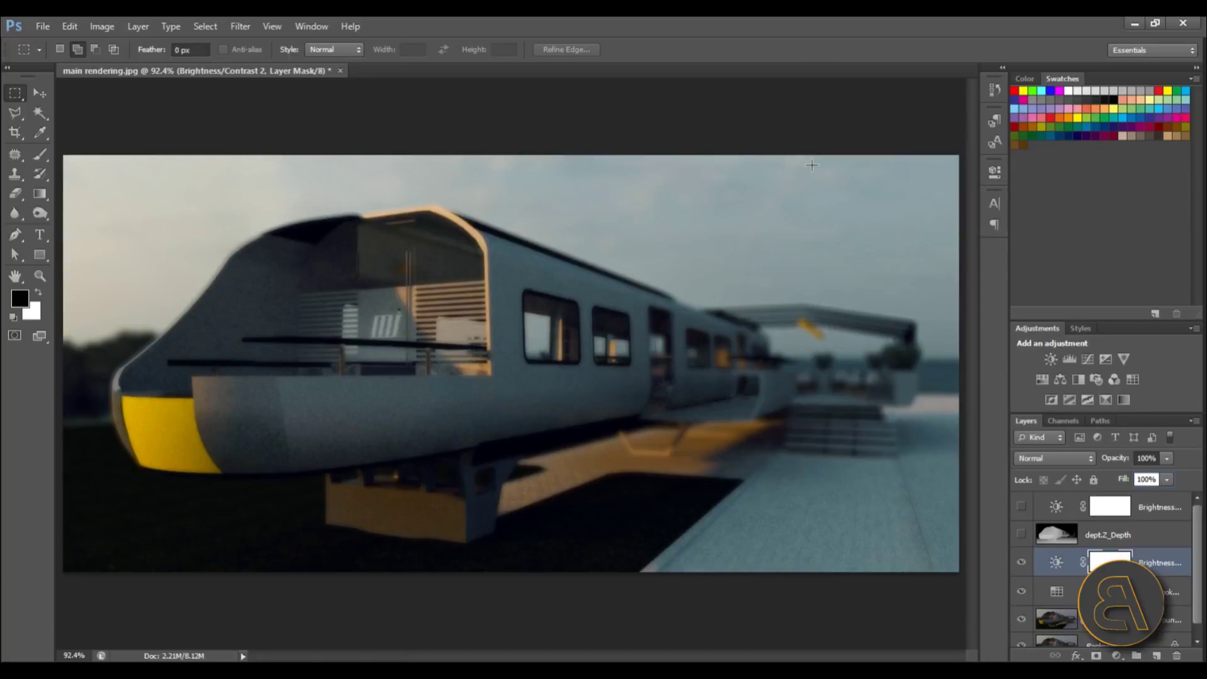
{"action": "type", "text": "0"}
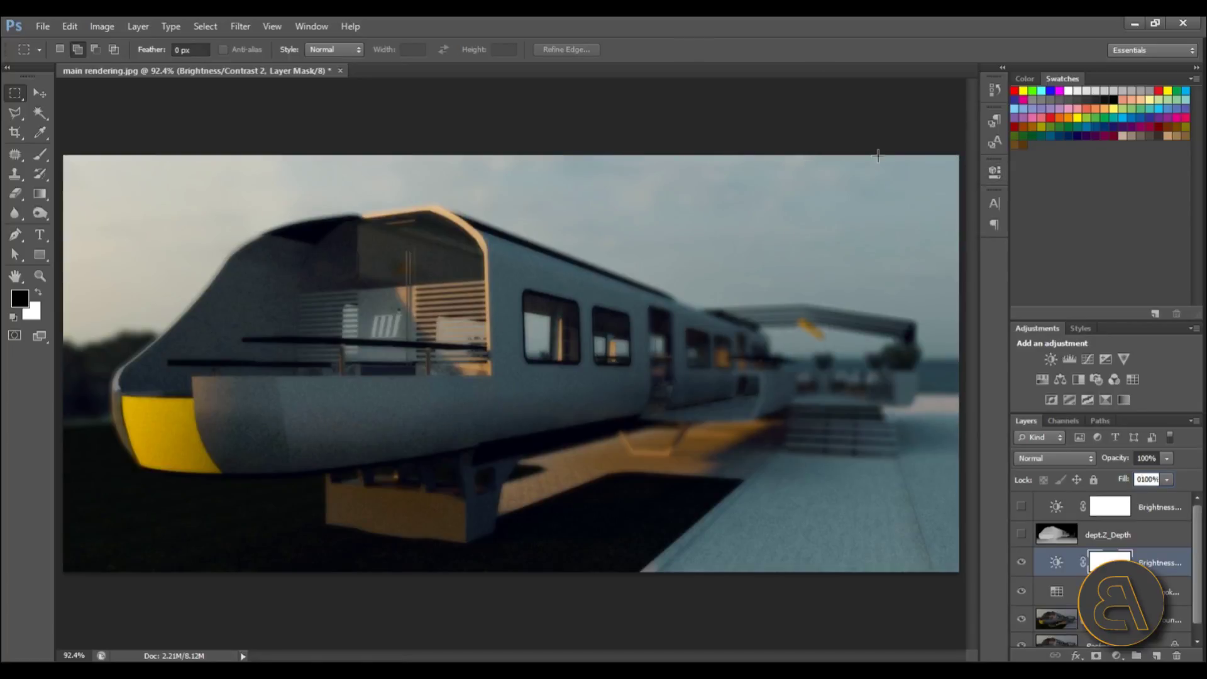